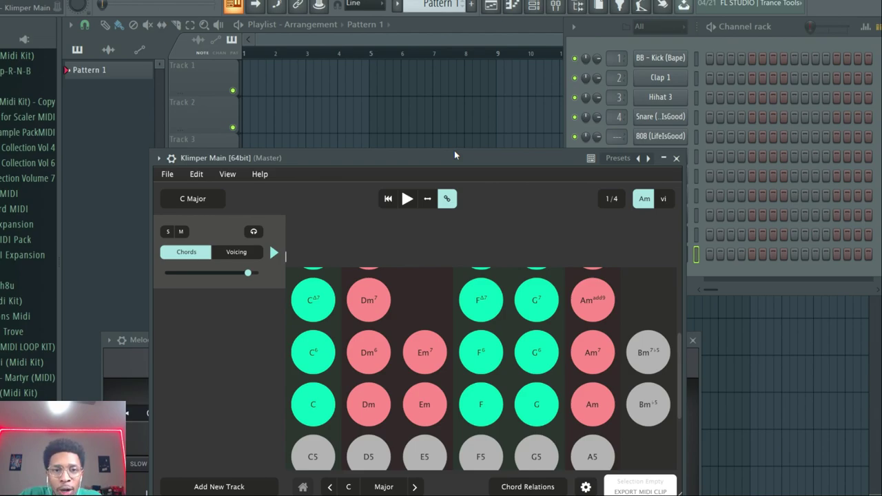
Step: Set Klimper's key to C Minor so the grid shows chords like Cm7, Fm and E♭
{"action": "left_click_drag", "start_coordinate": [363, 156], "coordinate": [337, 128]}
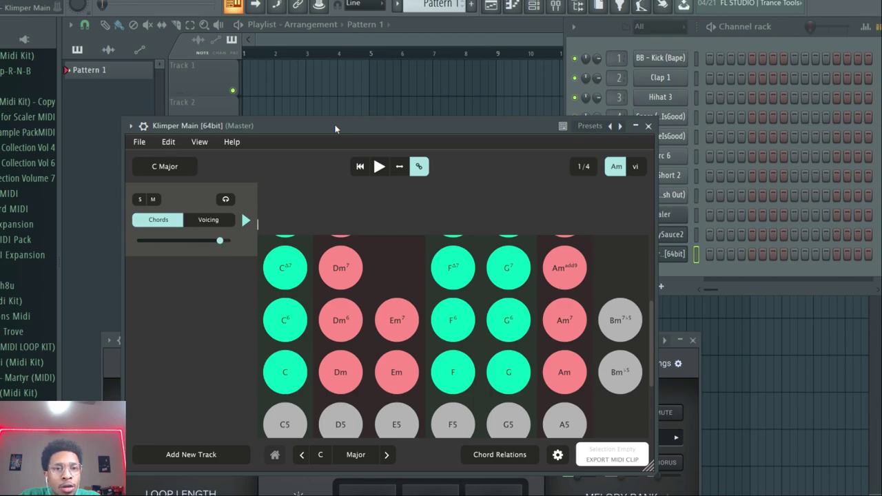
{"action": "left_click", "coordinate": [169, 166]}
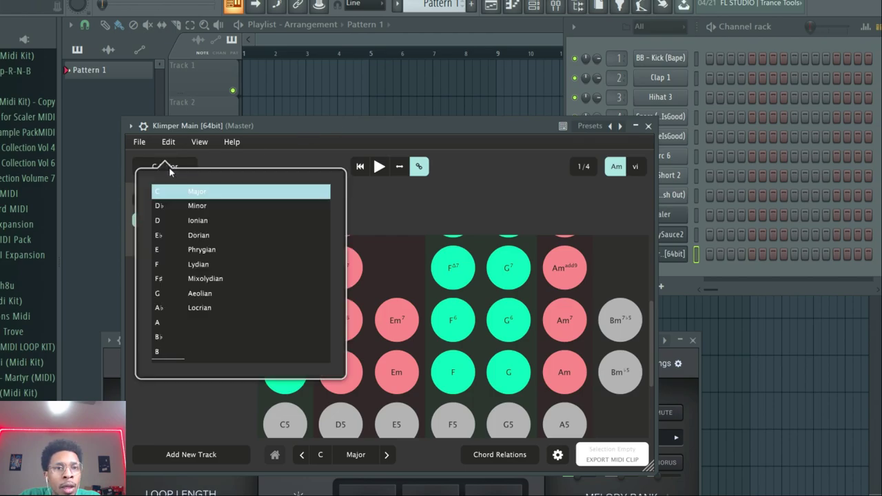
{"action": "left_click", "coordinate": [202, 206]}
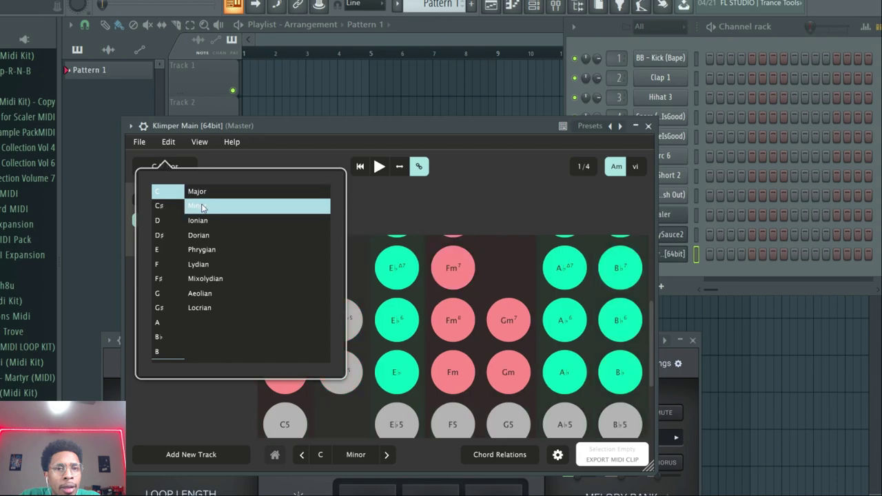
{"action": "left_click", "coordinate": [288, 157]}
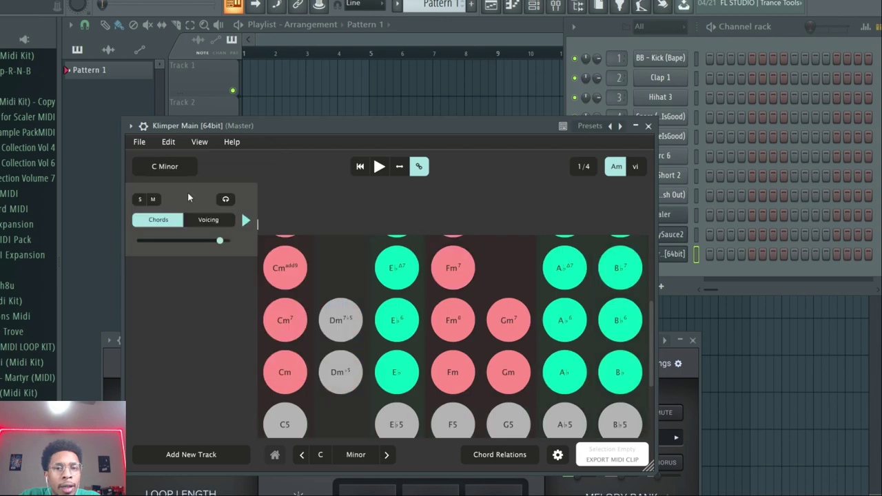
{"action": "scroll", "coordinate": [287, 276], "scroll_direction": "up", "scroll_amount": 2}
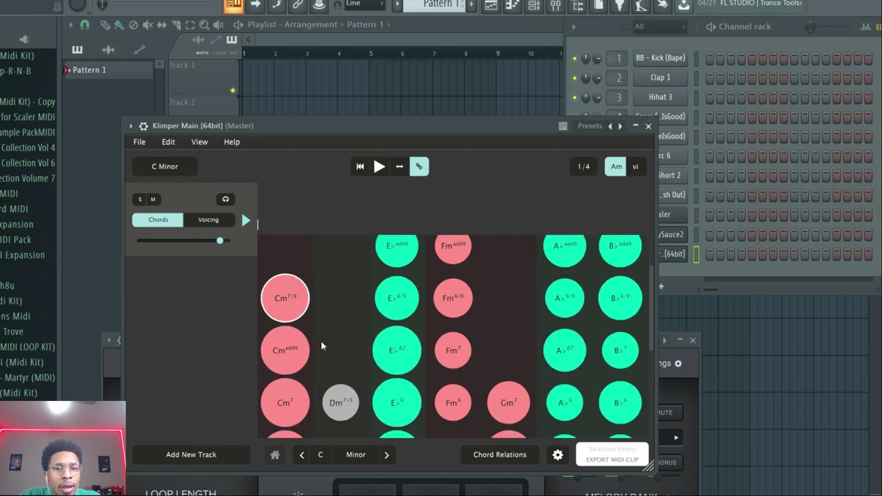
Step: Start a new section with Cm7/9, audition the F chords, and decline time stretching
{"action": "left_click_drag", "start_coordinate": [288, 301], "coordinate": [275, 204]}
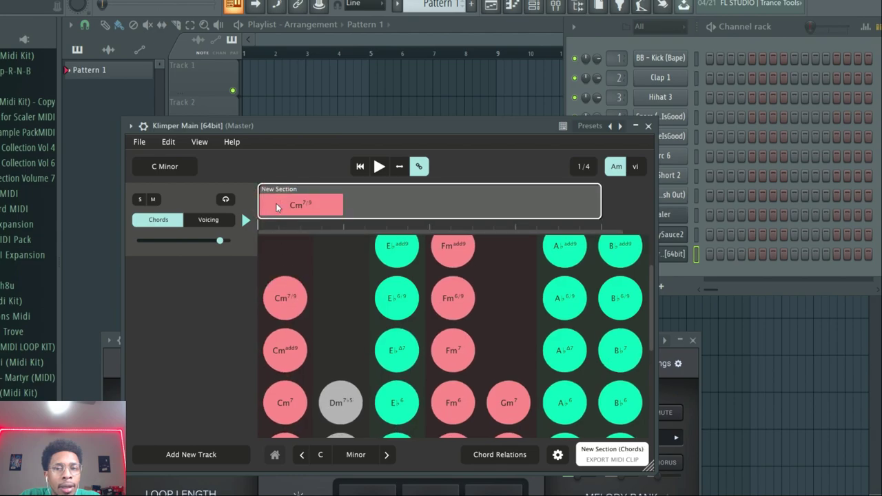
{"action": "left_click", "coordinate": [447, 401]}
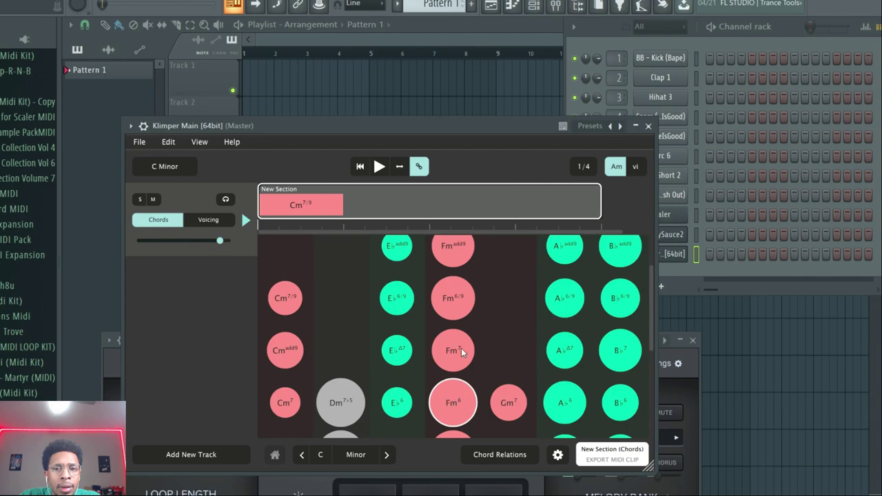
{"action": "scroll", "coordinate": [461, 348], "scroll_direction": "down", "scroll_amount": 3}
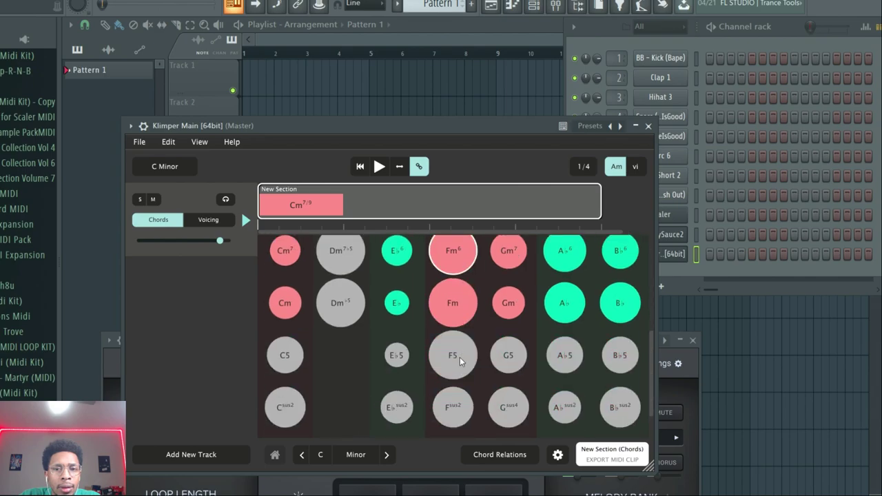
{"action": "left_click", "coordinate": [459, 357]}
{"action": "left_click", "coordinate": [453, 401]}
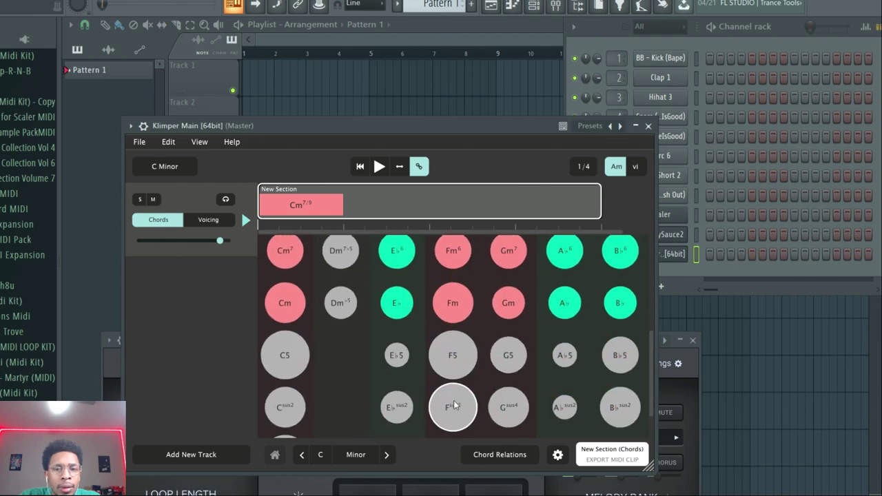
{"action": "left_click", "coordinate": [309, 200]}
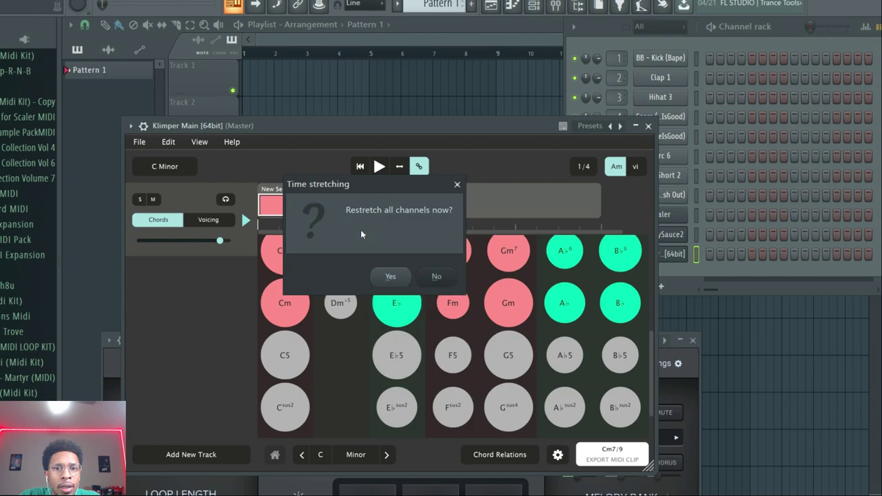
{"action": "left_click", "coordinate": [398, 276]}
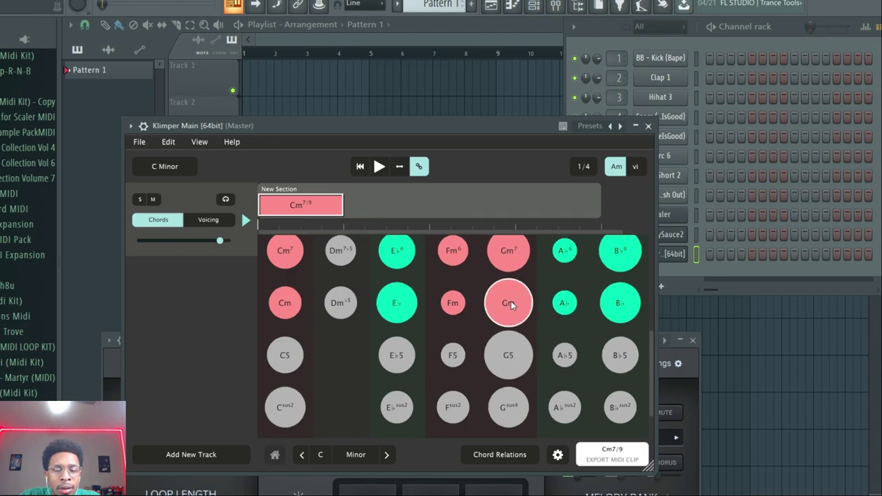
{"action": "scroll", "coordinate": [511, 303], "scroll_direction": "up", "scroll_amount": 2}
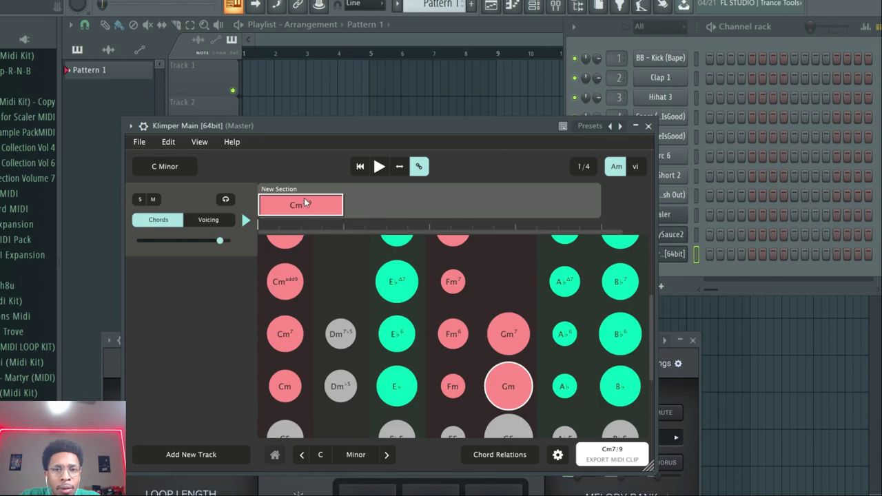
{"action": "scroll", "coordinate": [280, 293], "scroll_direction": "up", "scroll_amount": 3}
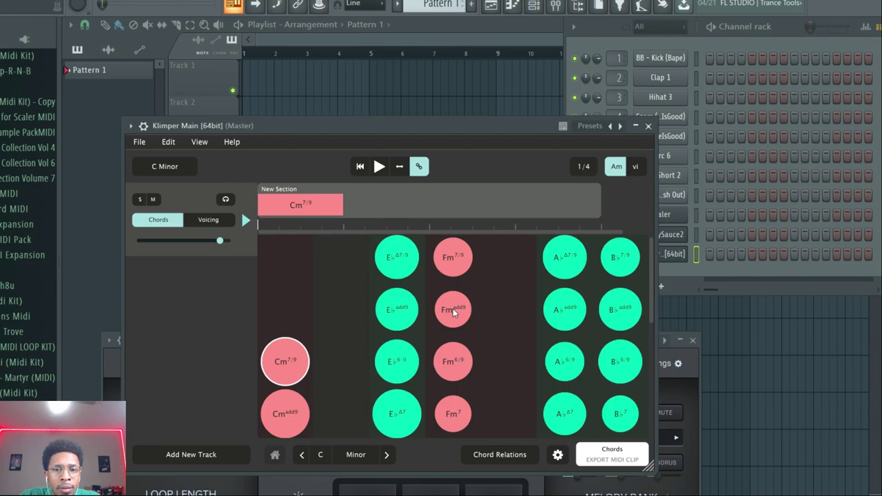
Step: Add Fmadd9, Abadd9 and Bbadd9 after Cm7/9 in the section
{"action": "left_click_drag", "start_coordinate": [450, 304], "coordinate": [374, 202]}
{"action": "left_click", "coordinate": [288, 361]}
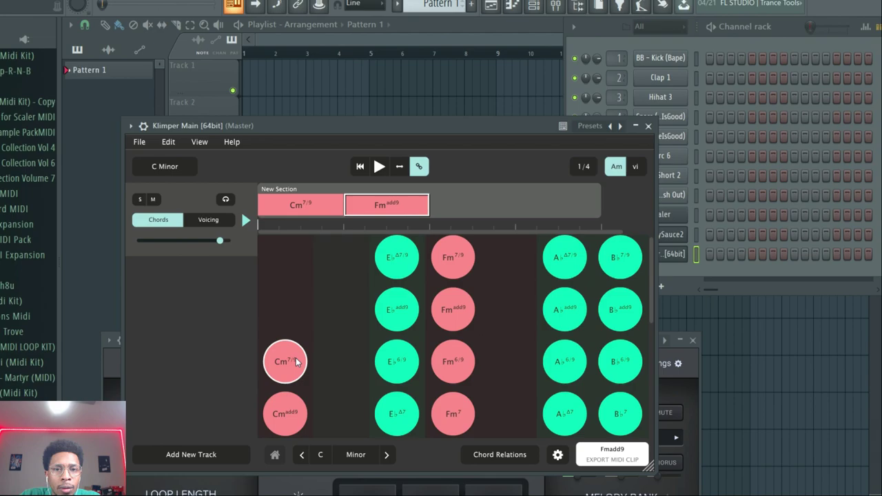
{"action": "left_click", "coordinate": [461, 311]}
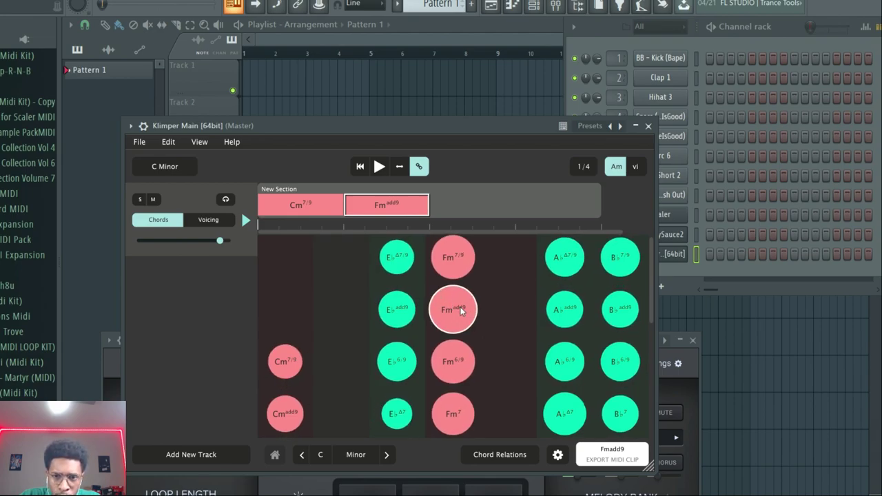
{"action": "left_click", "coordinate": [566, 311]}
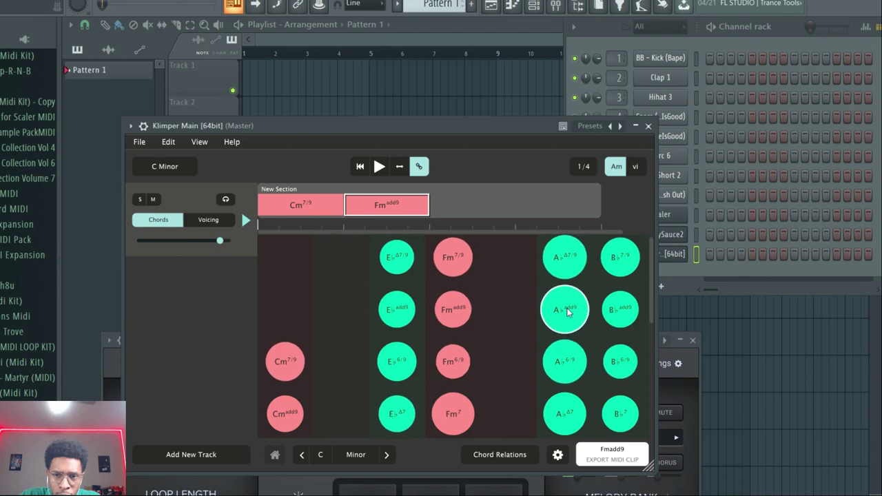
{"action": "left_click", "coordinate": [623, 310]}
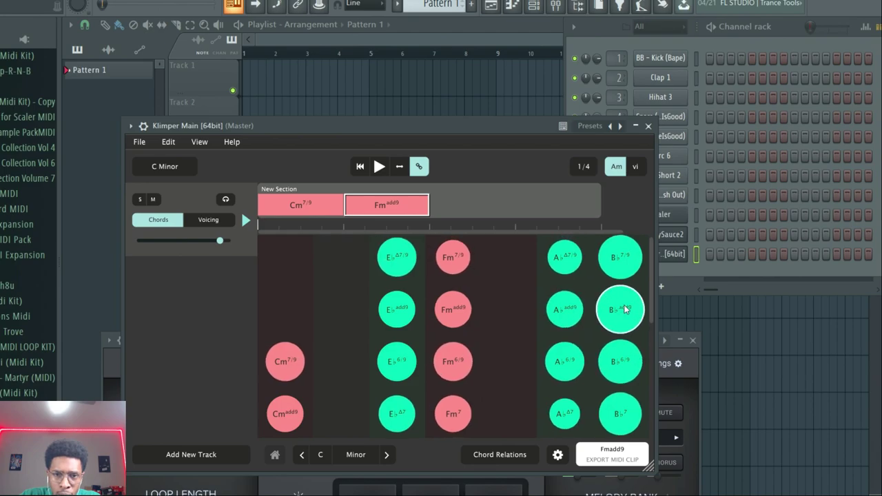
{"action": "left_click", "coordinate": [565, 310]}
{"action": "left_click_drag", "start_coordinate": [565, 309], "coordinate": [483, 213]}
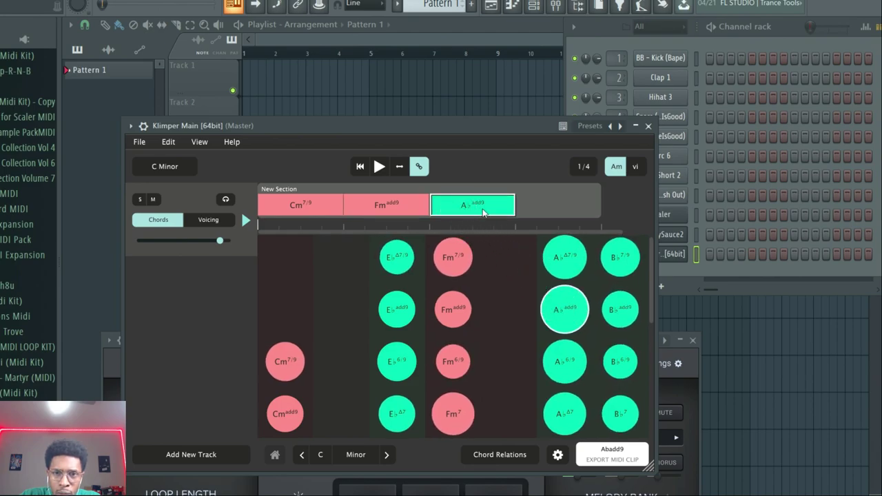
{"action": "left_click", "coordinate": [620, 309]}
{"action": "left_click_drag", "start_coordinate": [620, 310], "coordinate": [549, 203]}
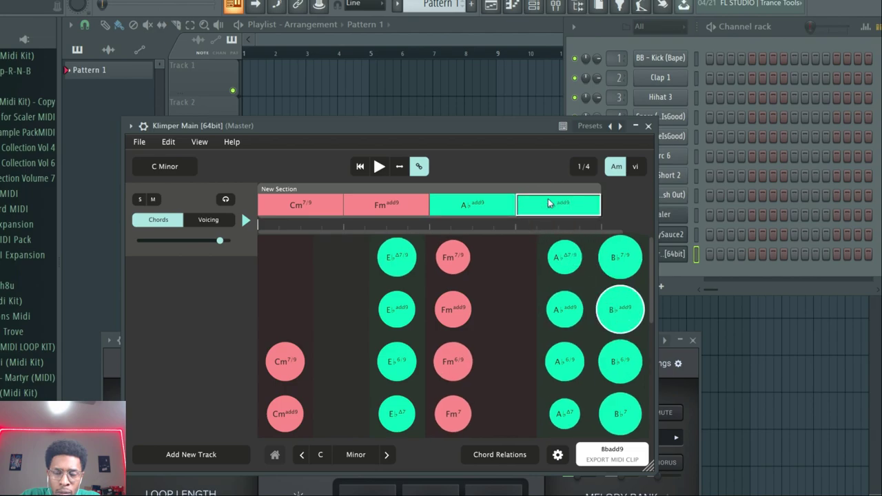
Step: Reposition the Klimper window, deselect the chord block, and try exporting the progression as MIDI
{"action": "left_click_drag", "start_coordinate": [529, 129], "coordinate": [433, 47]}
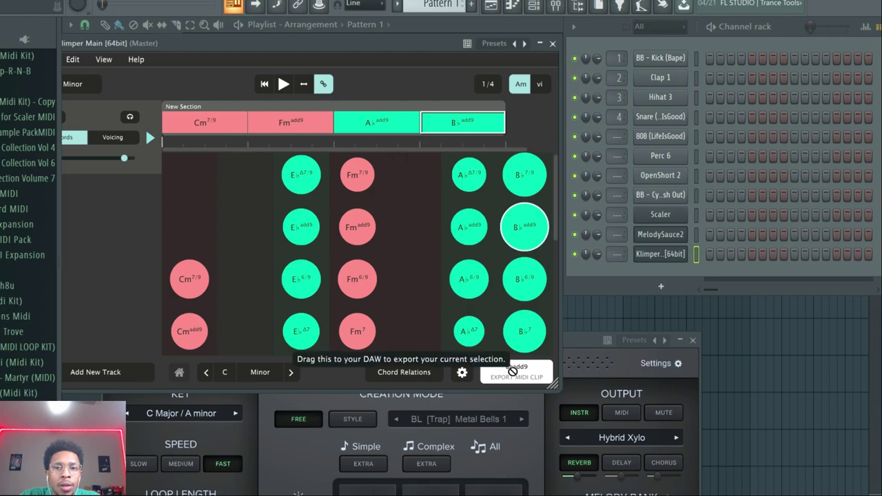
{"action": "left_click_drag", "start_coordinate": [438, 131], "coordinate": [228, 106]}
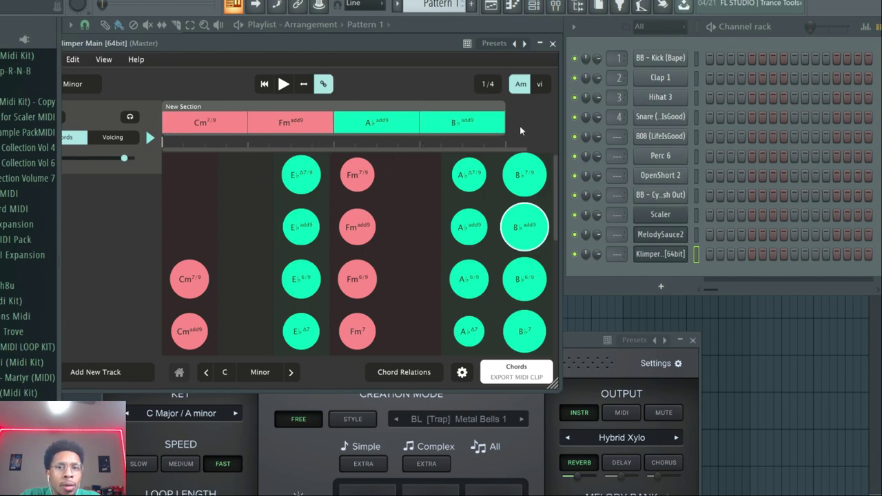
{"action": "mouse_move", "coordinate": [519, 373]}
{"action": "left_mouse_down"}
{"action": "mouse_move", "coordinate": [652, 256]}
{"action": "mouse_move", "coordinate": [541, 370]}
{"action": "mouse_move", "coordinate": [504, 378]}
{"action": "left_mouse_up"}
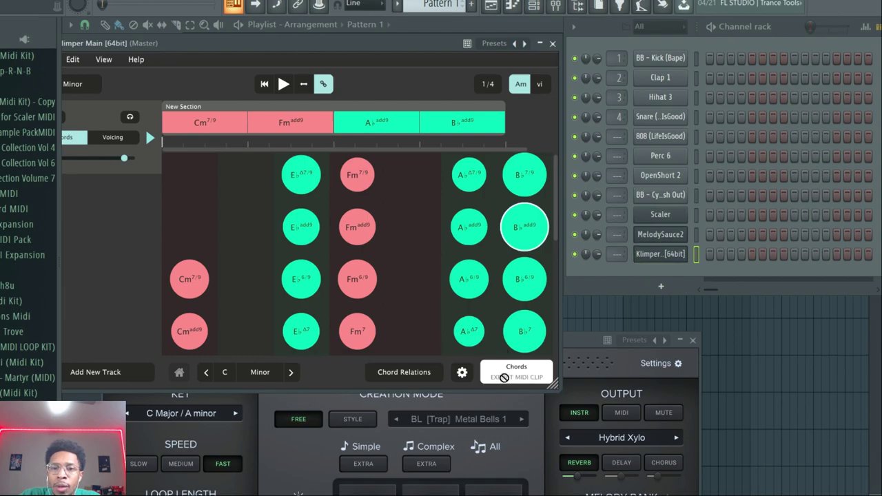
Step: Add a Heat Up 3 channel loaded with the Dream Chaser GIFTED keys preset
{"action": "left_click", "coordinate": [661, 287]}
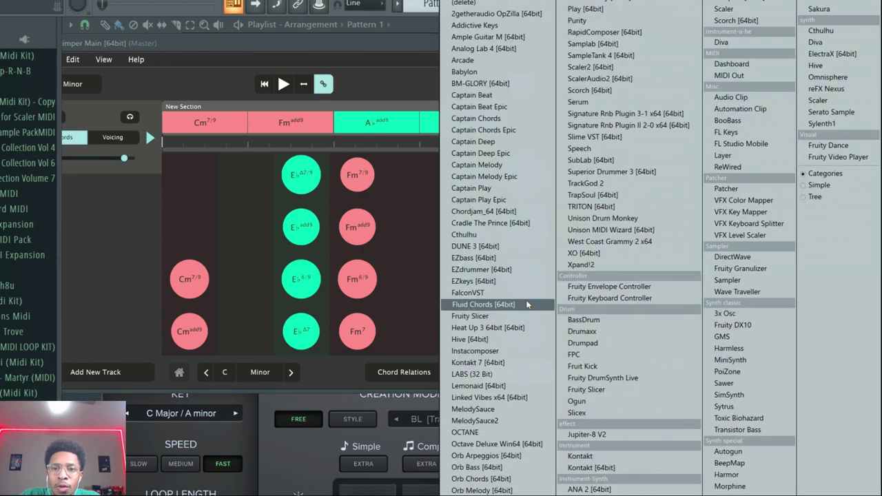
{"action": "left_click", "coordinate": [482, 328]}
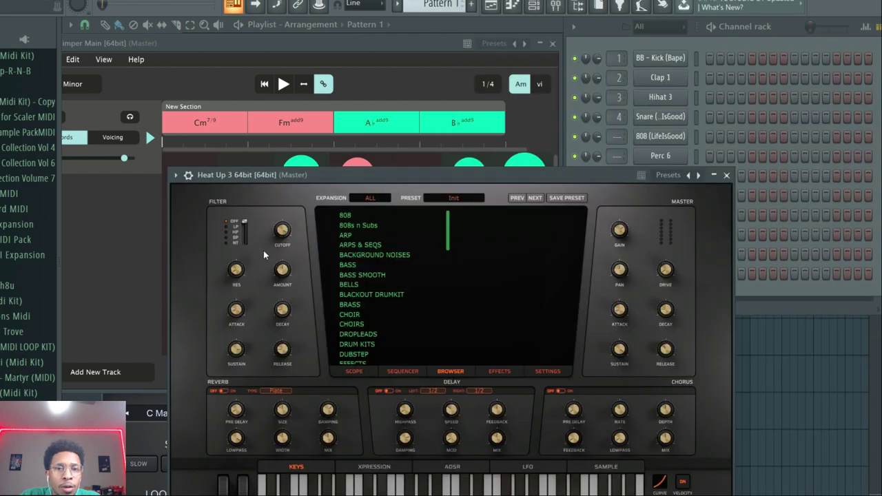
{"action": "left_click", "coordinate": [365, 202]}
{"action": "left_click", "coordinate": [364, 284]}
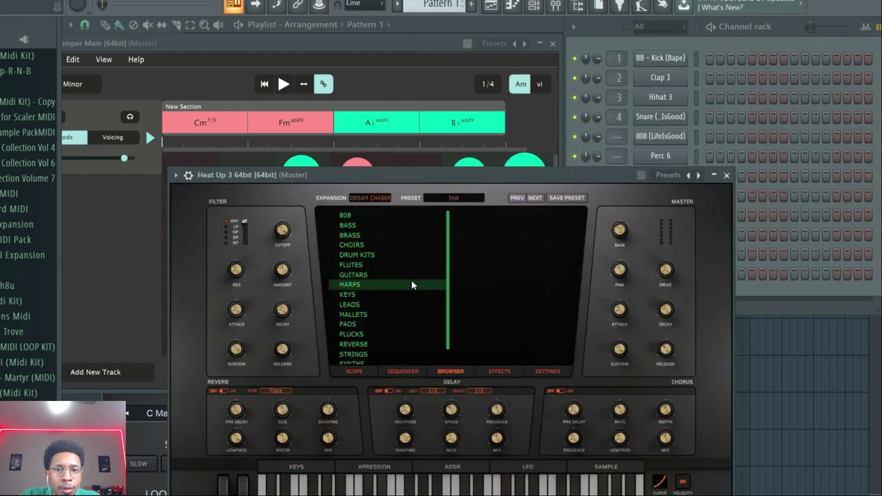
{"action": "left_click", "coordinate": [357, 297]}
{"action": "left_click", "coordinate": [482, 294]}
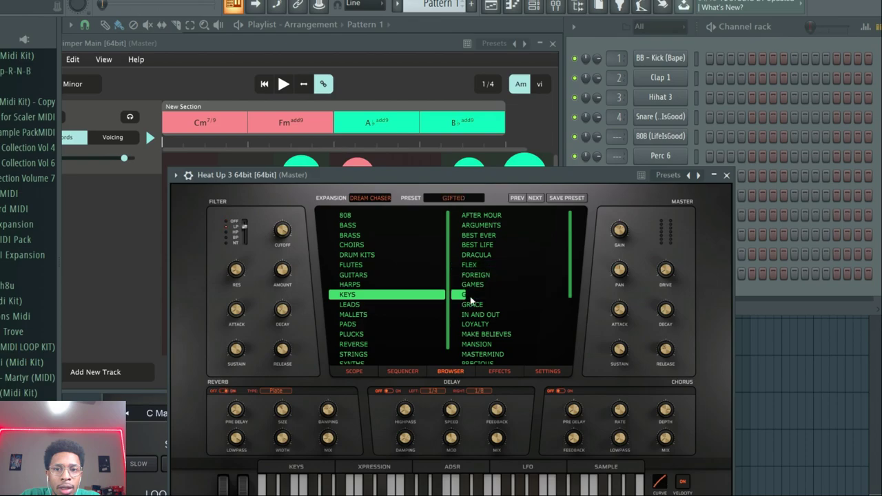
{"action": "left_click_drag", "start_coordinate": [375, 174], "coordinate": [879, 372]}
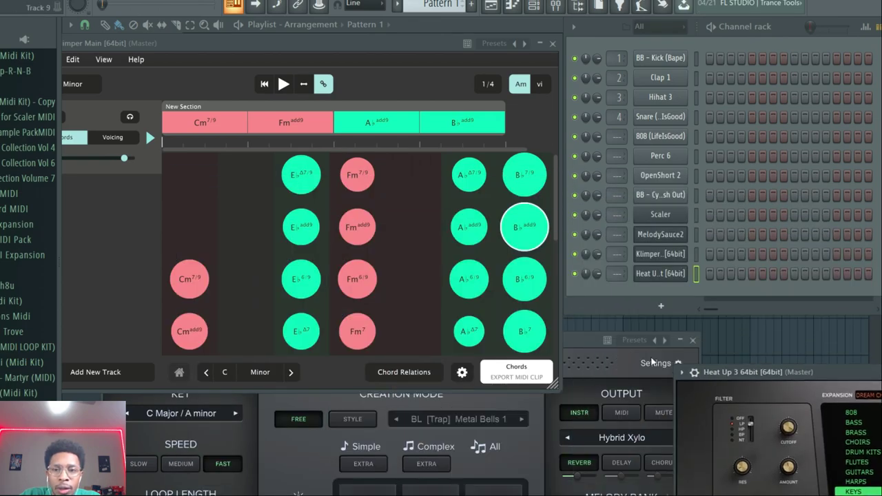
Step: Put the Klimper chord progression notes on the Heat Up 3 channel and play them back
{"action": "left_click_drag", "start_coordinate": [527, 358], "coordinate": [658, 275]}
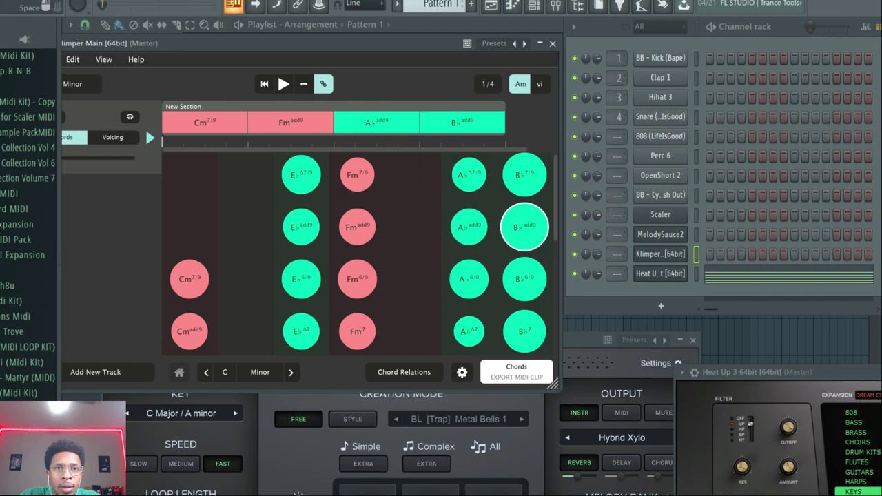
{"action": "key", "text": "space"}
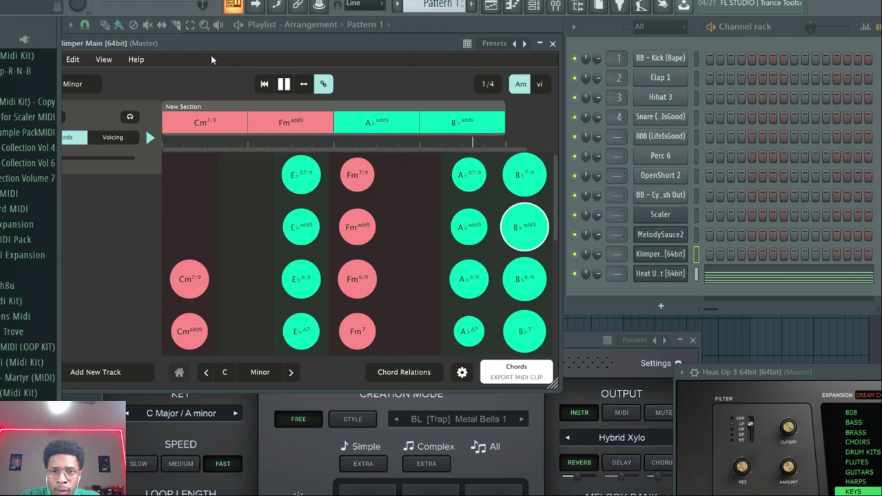
{"action": "key", "text": "space"}
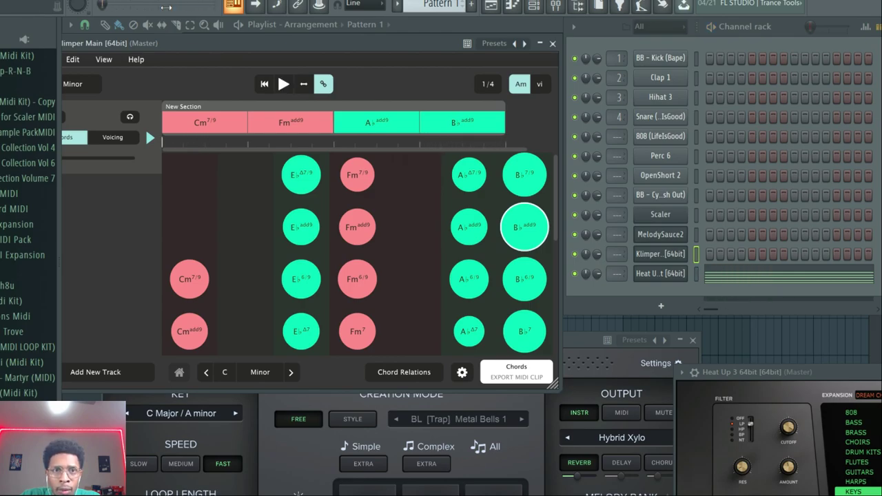
{"action": "left_click_drag", "start_coordinate": [190, 38], "coordinate": [302, 69]}
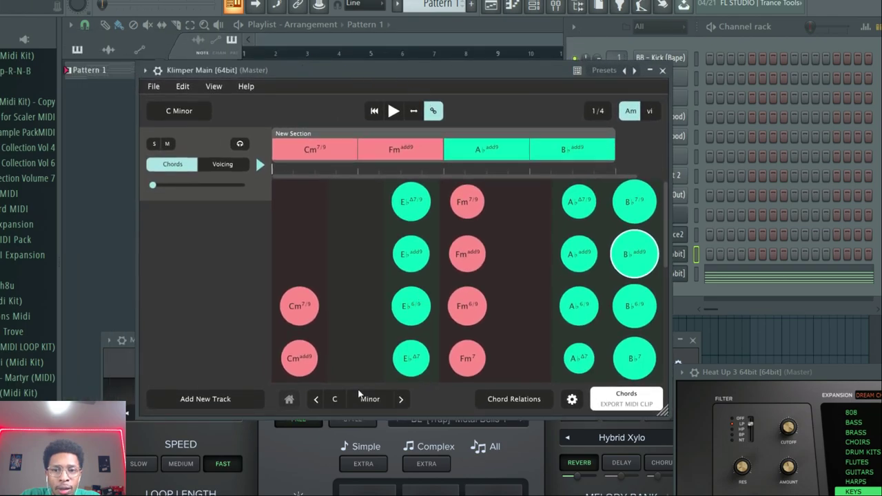
Step: Add a new track under the chords and place G and E♭ notes over Cm7/9
{"action": "left_click", "coordinate": [179, 397]}
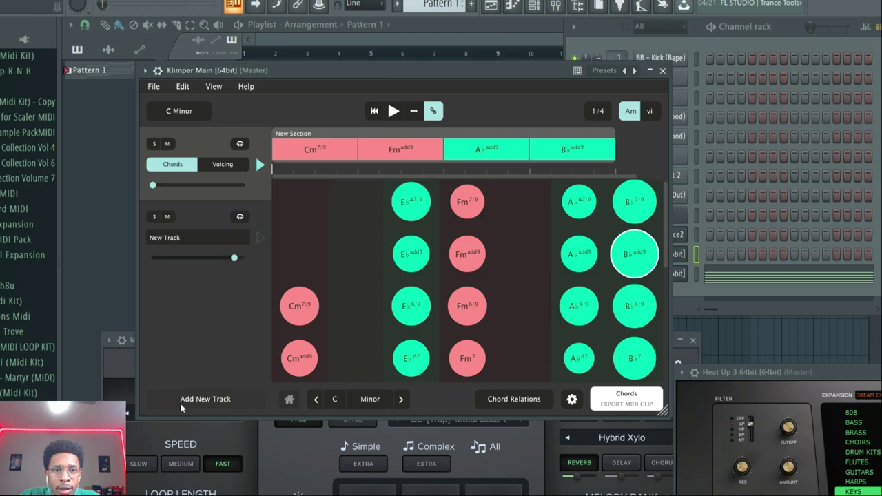
{"action": "left_click", "coordinate": [200, 229]}
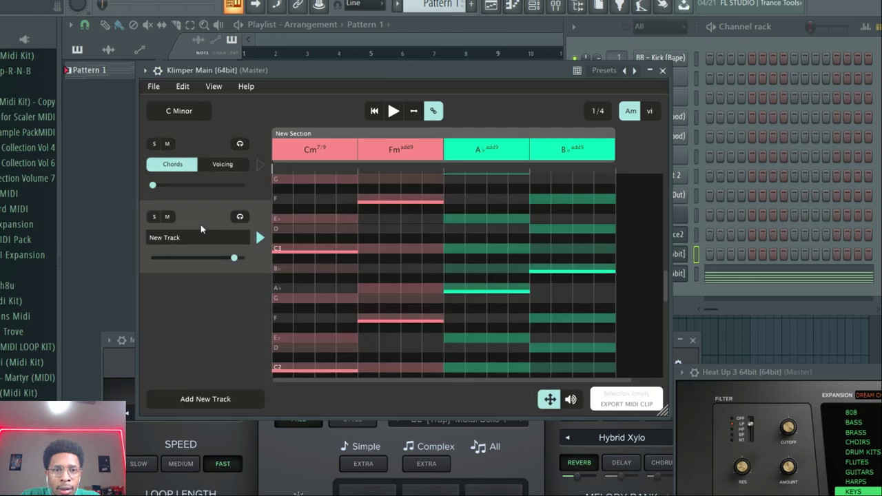
{"action": "left_click", "coordinate": [295, 179]}
{"action": "left_click", "coordinate": [342, 178]}
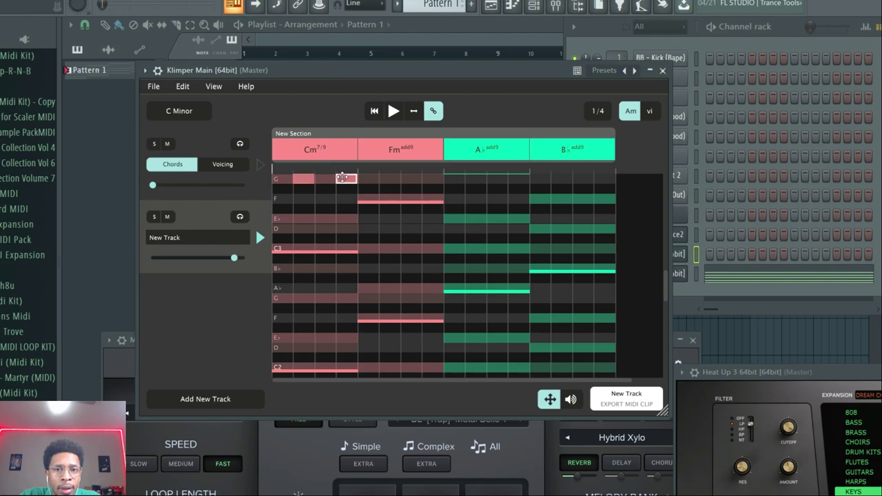
{"action": "left_click_drag", "start_coordinate": [342, 178], "coordinate": [342, 238]}
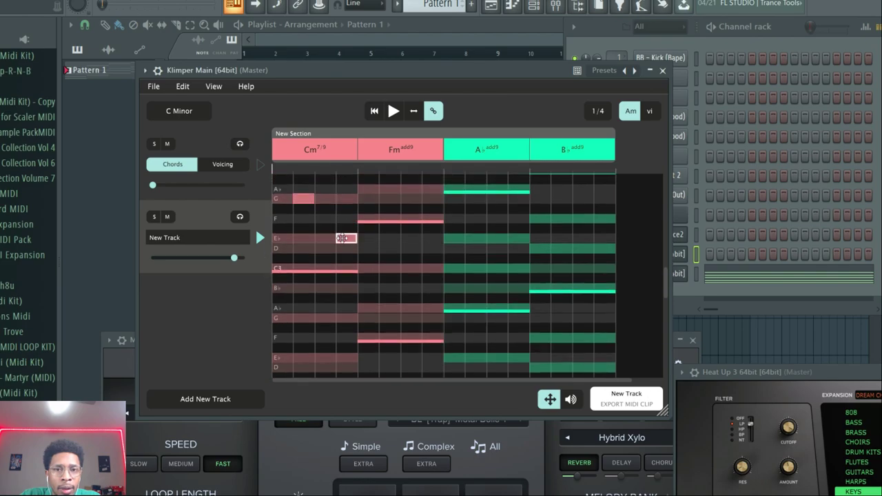
Step: Draw melody notes over the Fm, A♭ and B♭ chords, lengthening two of them
{"action": "left_click", "coordinate": [390, 216]}
{"action": "left_click_drag", "start_coordinate": [400, 218], "coordinate": [423, 218]}
{"action": "left_click", "coordinate": [425, 338]}
{"action": "left_click", "coordinate": [447, 191]}
{"action": "left_click", "coordinate": [501, 306]}
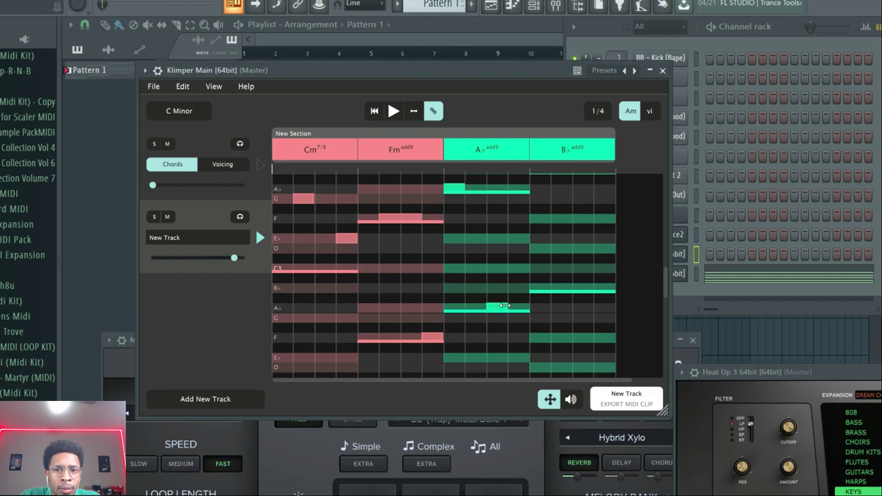
{"action": "left_click_drag", "start_coordinate": [505, 306], "coordinate": [524, 308]}
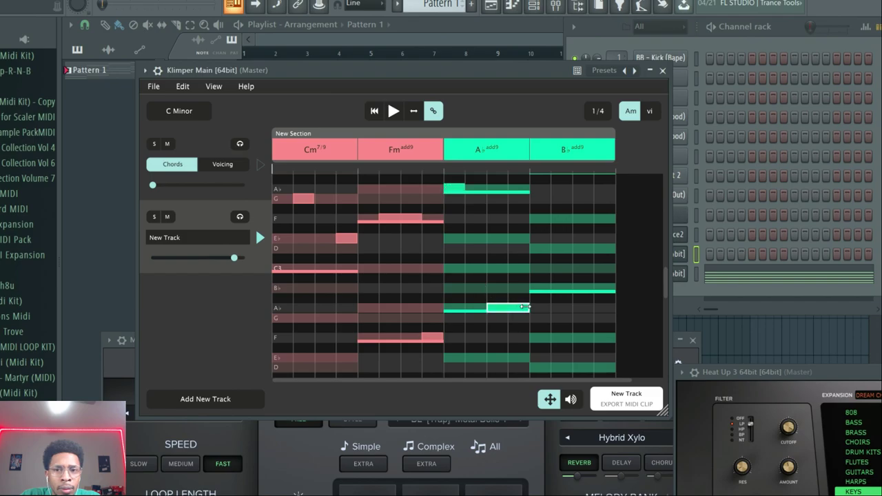
{"action": "left_click", "coordinate": [534, 249]}
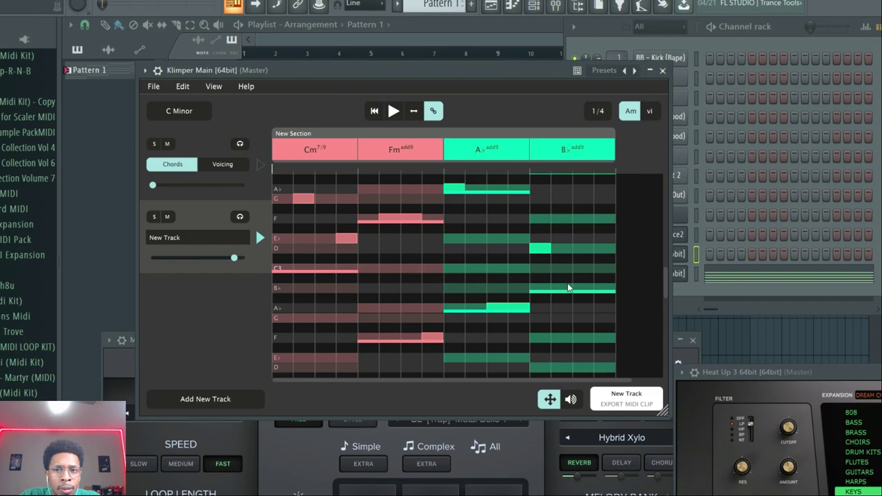
{"action": "left_click", "coordinate": [576, 288]}
Step: Clone the Heat Up 3 channel into Heat Up 3 #2 and start pattern playback
{"action": "left_click_drag", "start_coordinate": [627, 399], "coordinate": [676, 273]}
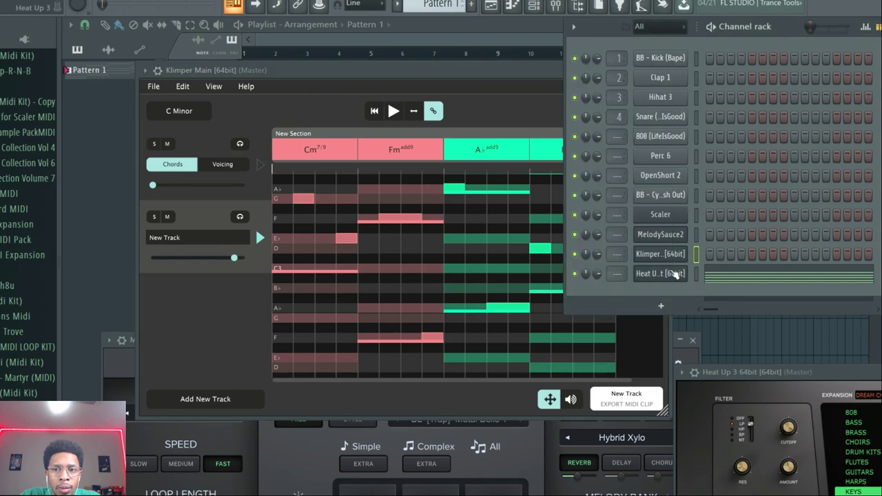
{"action": "right_click", "coordinate": [674, 274]}
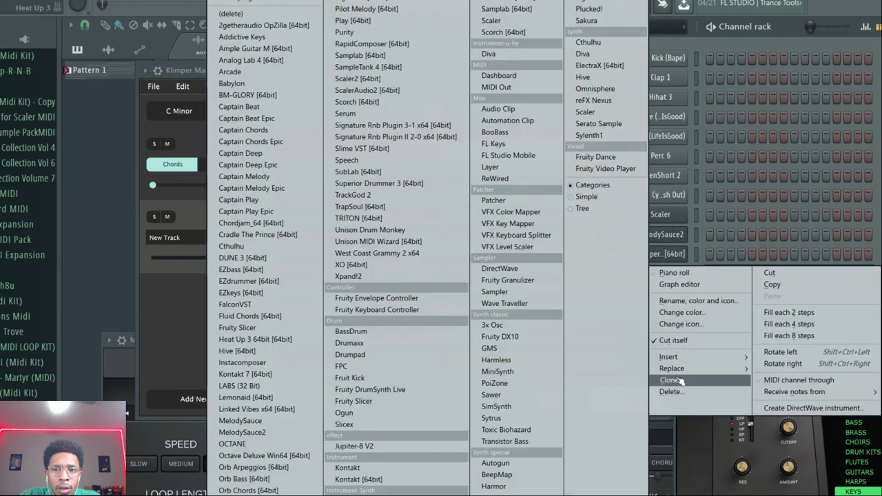
{"action": "left_click", "coordinate": [669, 380]}
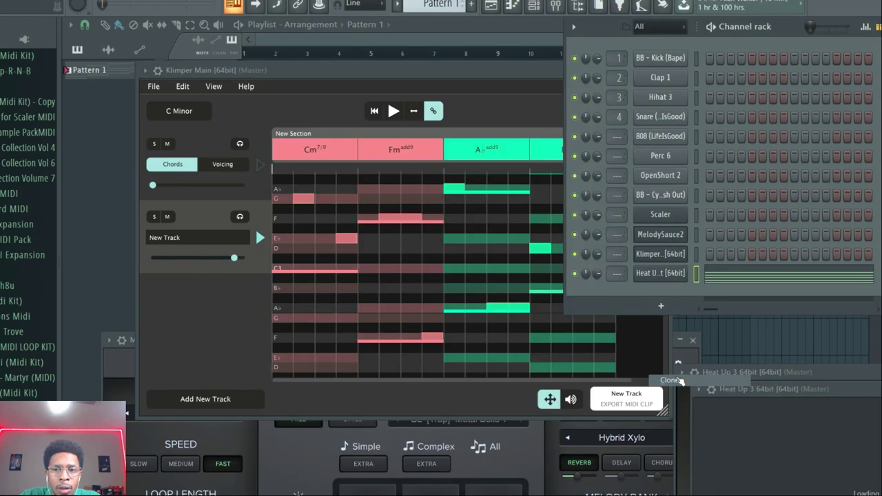
{"action": "left_click", "coordinate": [609, 397]}
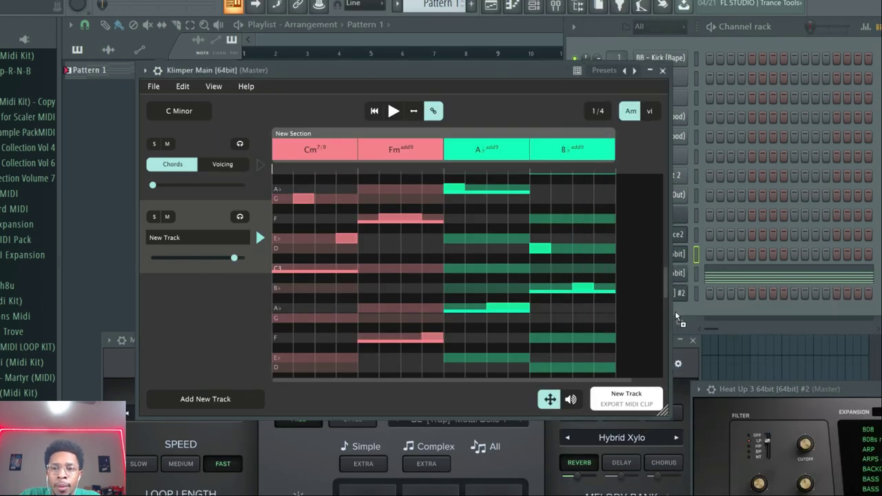
{"action": "left_click", "coordinate": [681, 293]}
{"action": "key", "text": "space"}
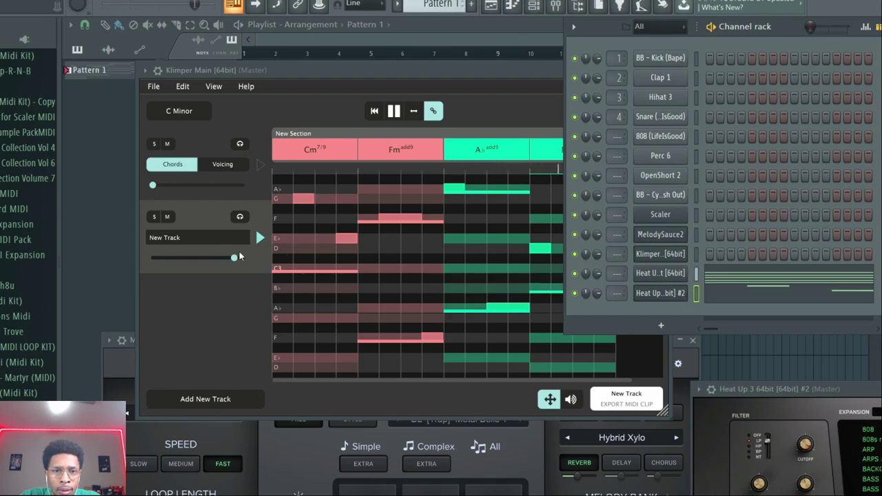
Step: Mute Klimper's New Track volume fully, stop playback, and bring Melody Sauce 2 forward
{"action": "left_click_drag", "start_coordinate": [234, 258], "coordinate": [120, 267]}
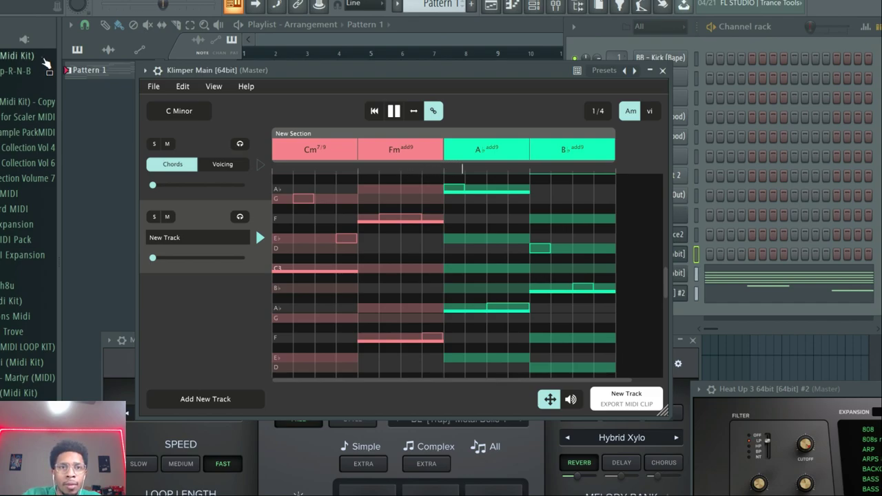
{"action": "key", "text": "space"}
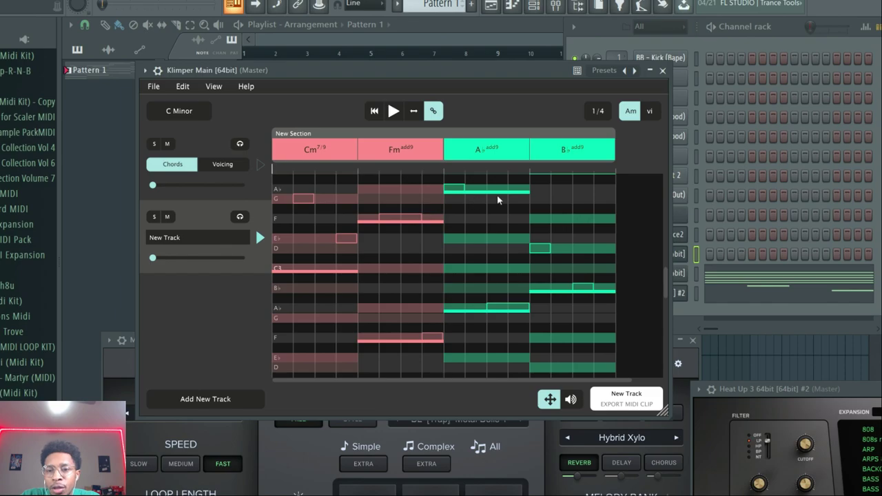
{"action": "left_click", "coordinate": [518, 459]}
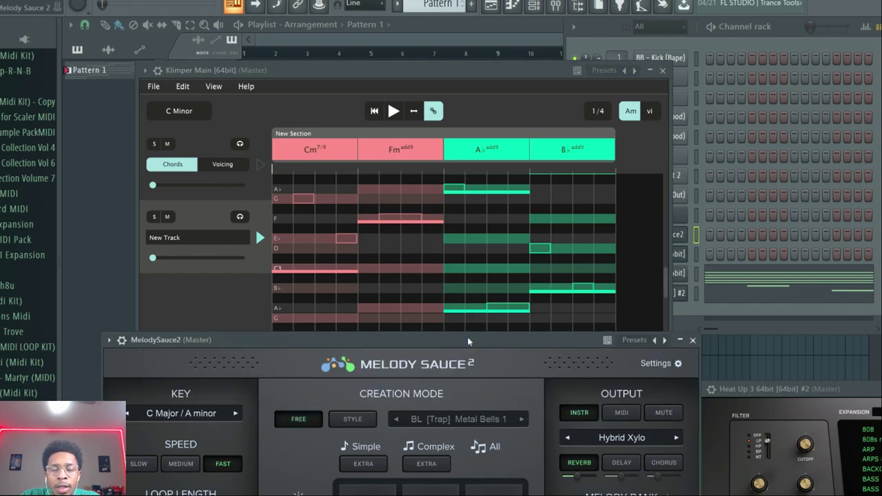
Step: Set Melody Sauce 2 to Eb Major / C minor, Medium speed and shorter loop length
{"action": "left_click_drag", "start_coordinate": [468, 337], "coordinate": [429, 442]}
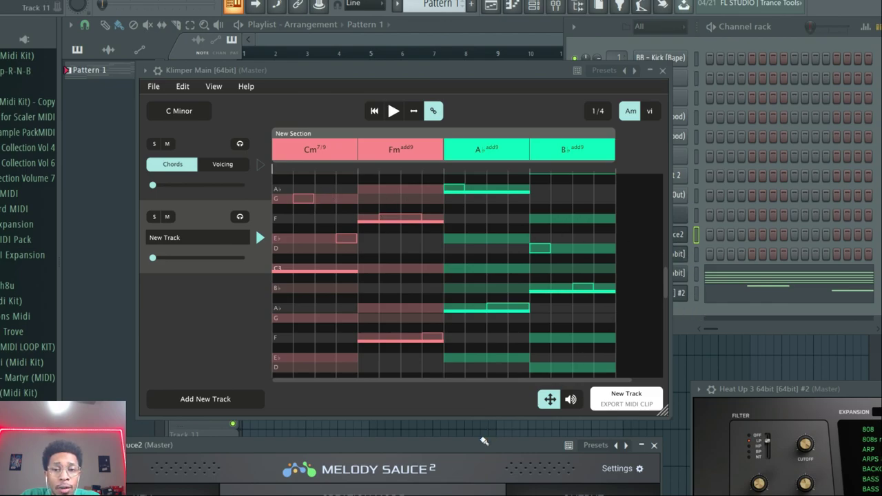
{"action": "left_click_drag", "start_coordinate": [485, 441], "coordinate": [501, 116]}
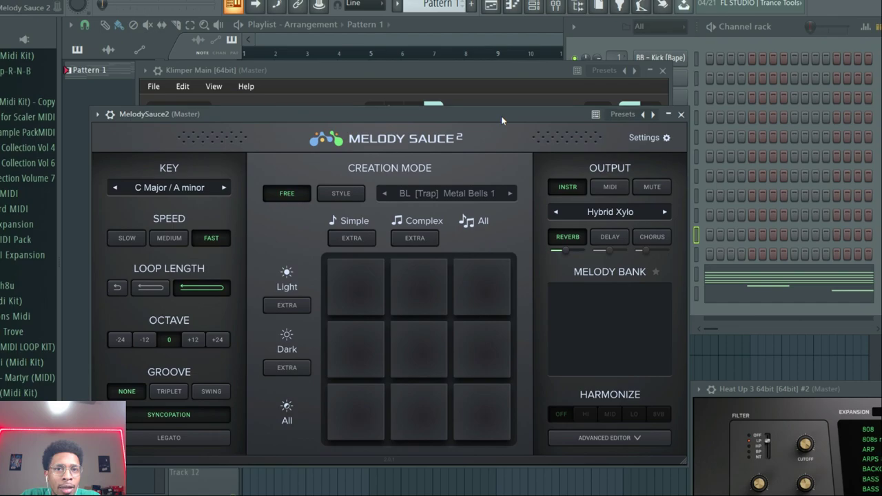
{"action": "left_click", "coordinate": [192, 190]}
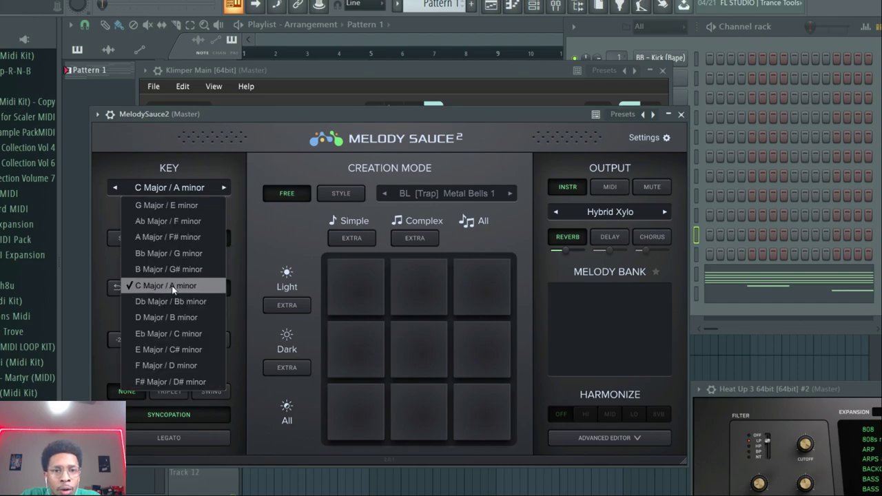
{"action": "left_click", "coordinate": [196, 333]}
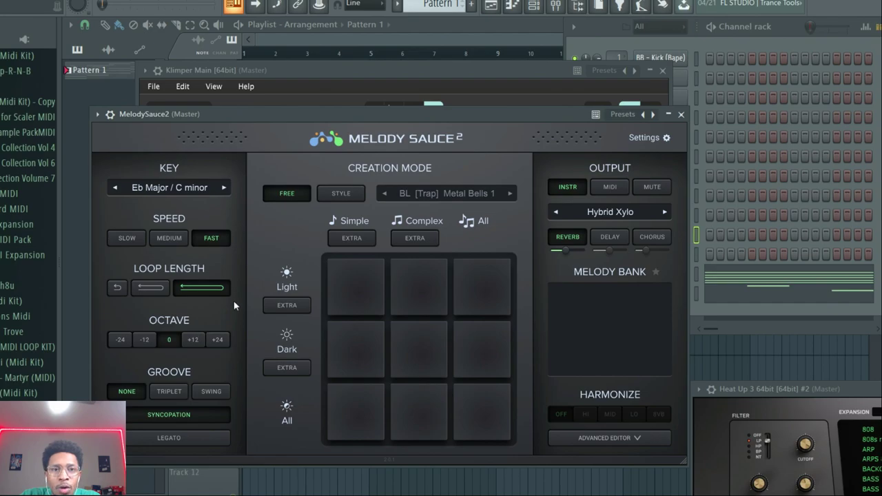
{"action": "left_click", "coordinate": [170, 239]}
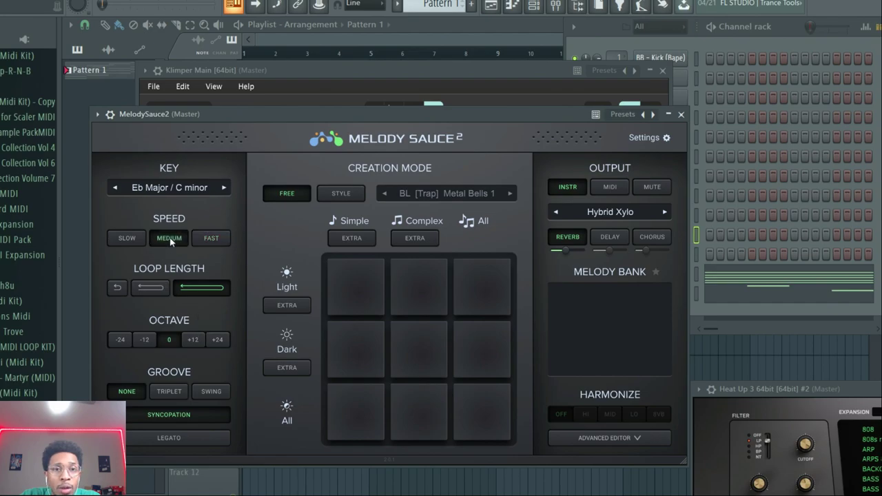
{"action": "left_click", "coordinate": [152, 288]}
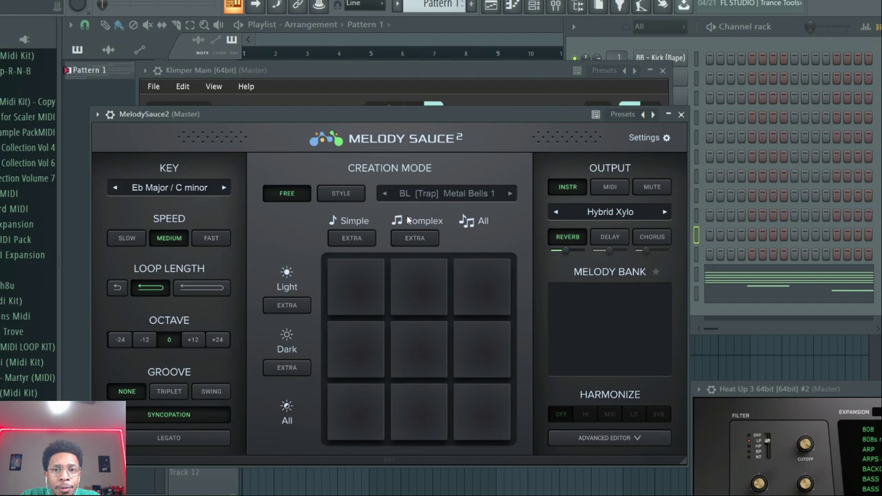
Step: Generate melodies with the RnB Felt Piano preset, MIDI output and shorter loop length
{"action": "left_click", "coordinate": [347, 197]}
{"action": "mouse_move", "coordinate": [375, 284]}
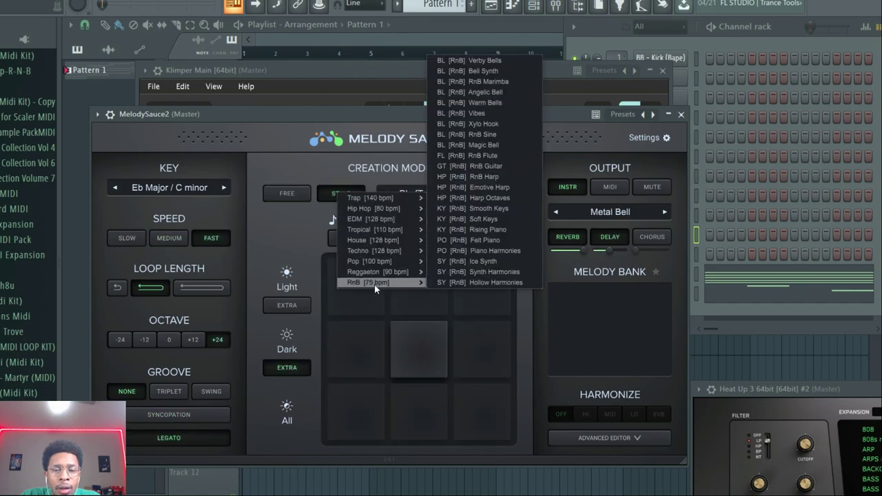
{"action": "left_click", "coordinate": [489, 240]}
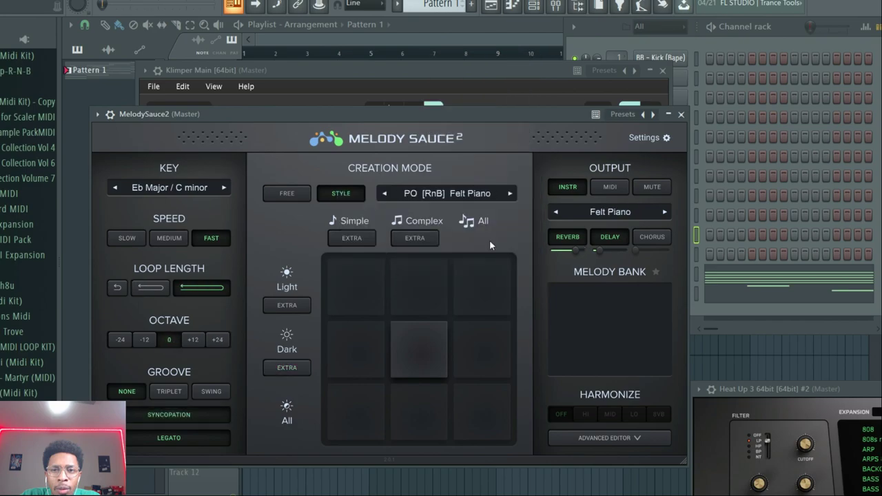
{"action": "left_click", "coordinate": [610, 186]}
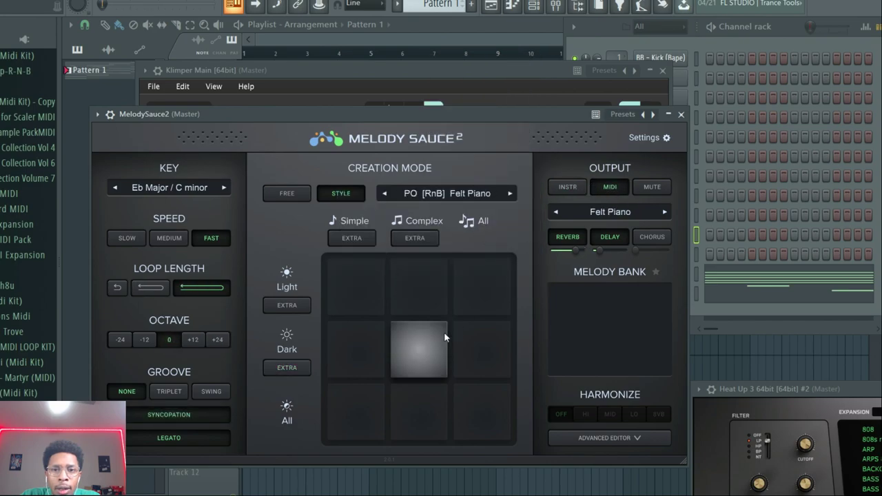
{"action": "left_click", "coordinate": [152, 288]}
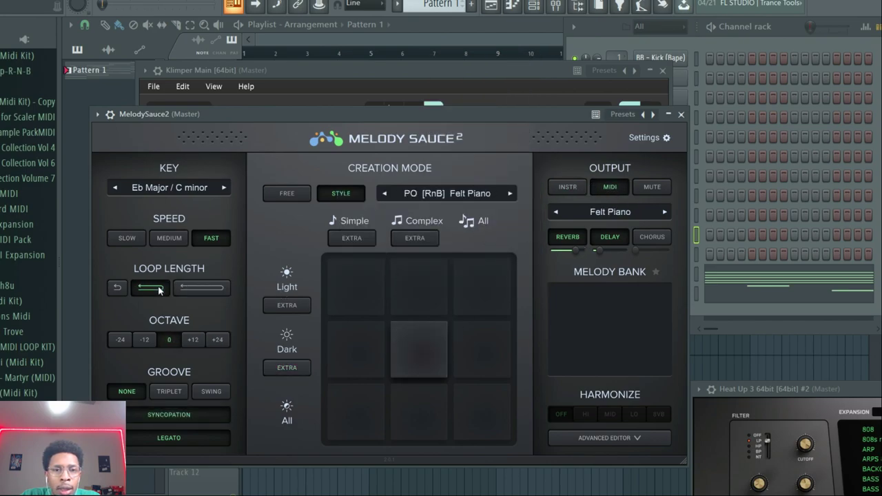
{"action": "left_click", "coordinate": [422, 337]}
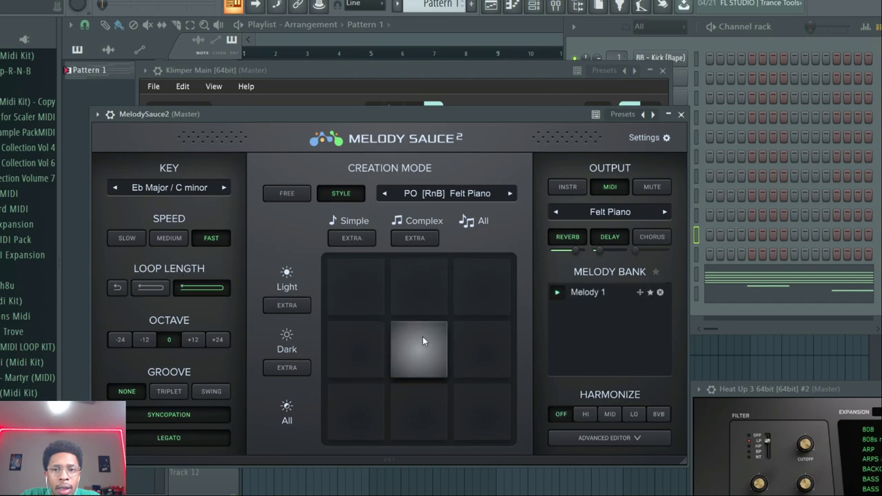
{"action": "left_click", "coordinate": [422, 338]}
{"action": "left_click", "coordinate": [422, 338]}
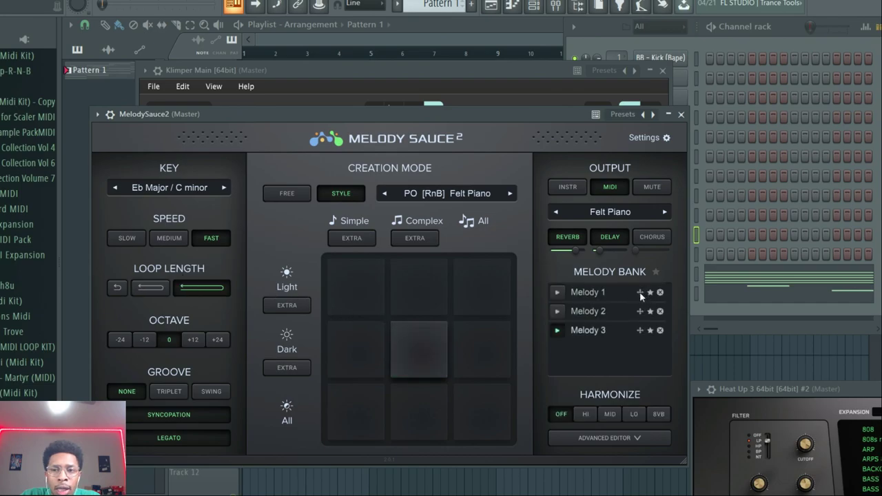
Step: Drop Melody 1 onto the Heat Up 3 #2 channel and play it back
{"action": "left_click_drag", "start_coordinate": [639, 292], "coordinate": [719, 313]}
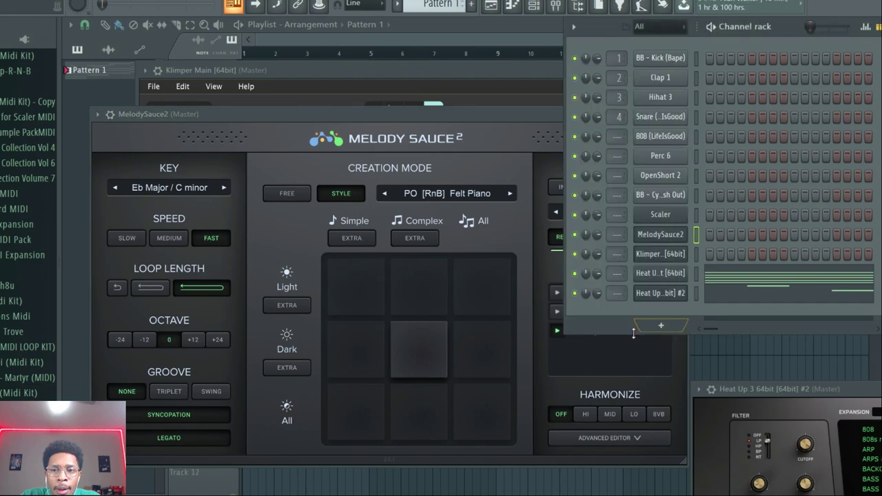
{"action": "left_click", "coordinate": [537, 116]}
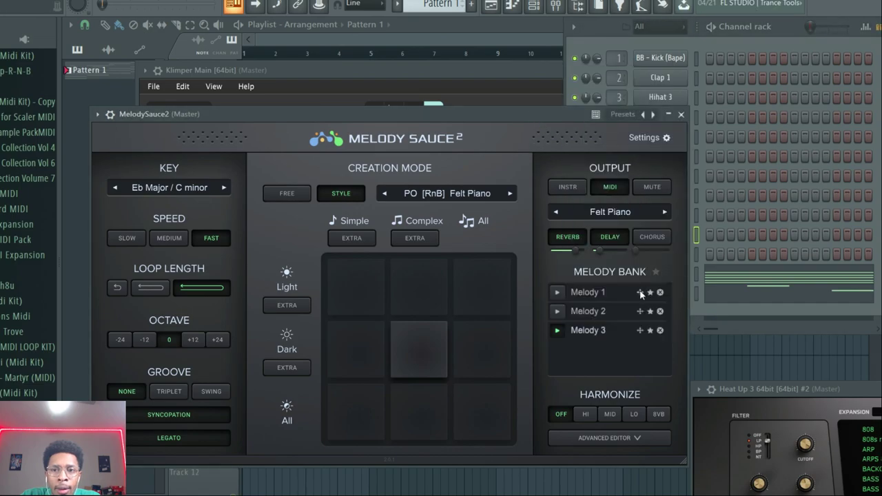
{"action": "left_click_drag", "start_coordinate": [722, 289], "coordinate": [730, 295]}
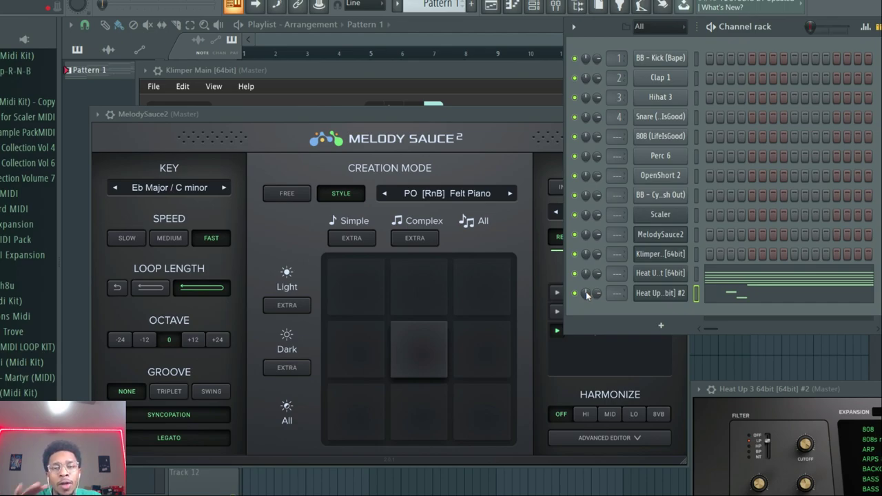
{"action": "key", "text": "space"}
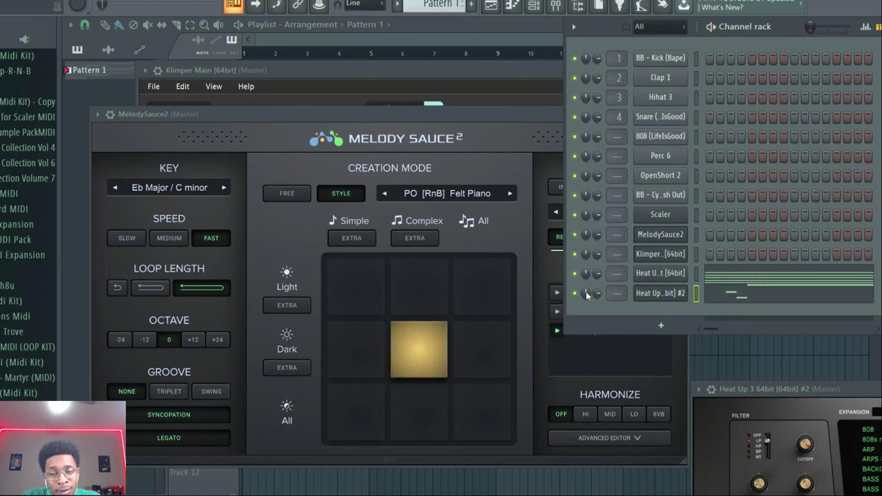
{"action": "left_click", "coordinate": [660, 235]}
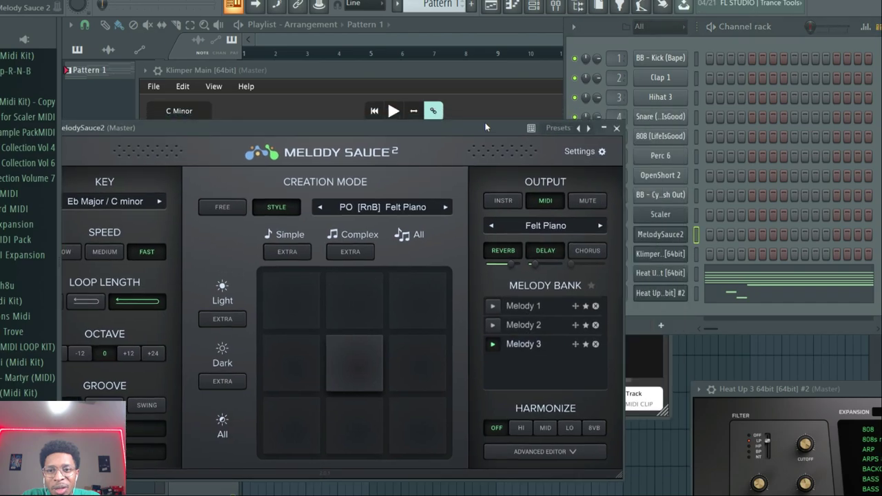
{"action": "left_click_drag", "start_coordinate": [571, 328], "coordinate": [727, 296]}
{"action": "key", "text": "space"}
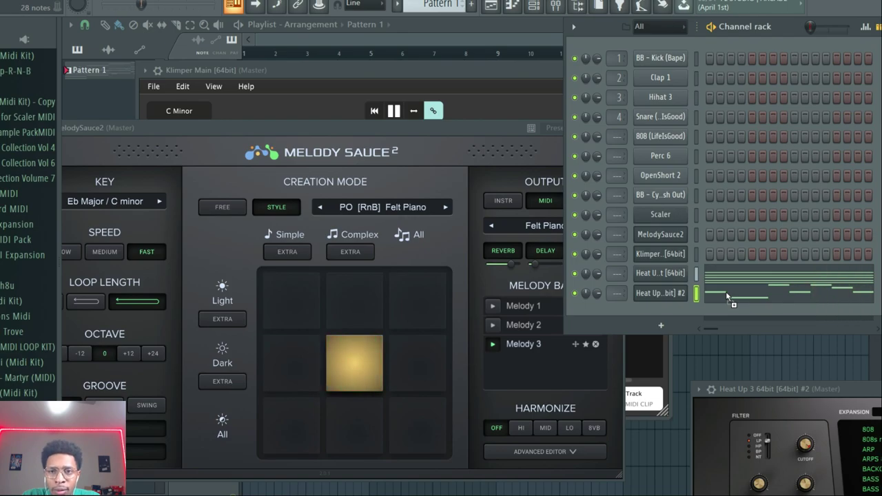
{"action": "key", "text": "space"}
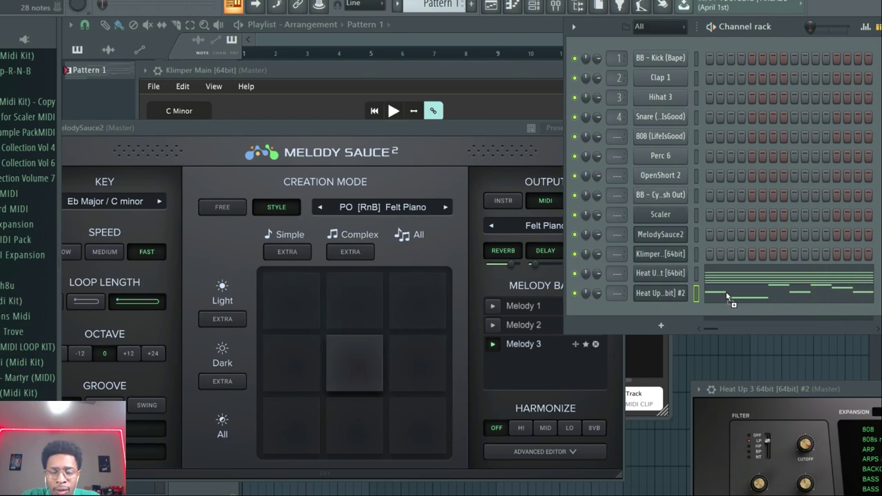
Step: Open the Heat Up 3 #2 melody and enable scale highlighting with root C
{"action": "left_click", "coordinate": [729, 297]}
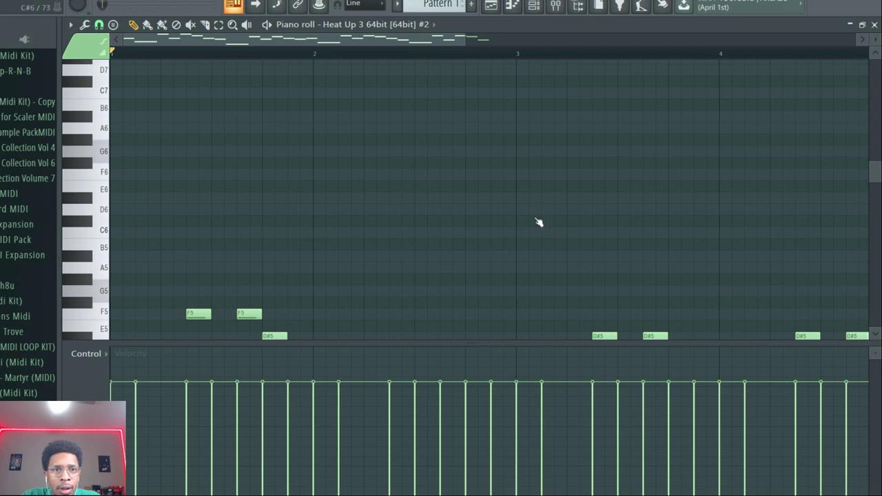
{"action": "left_click", "coordinate": [72, 26]}
{"action": "mouse_move", "coordinate": [89, 98]}
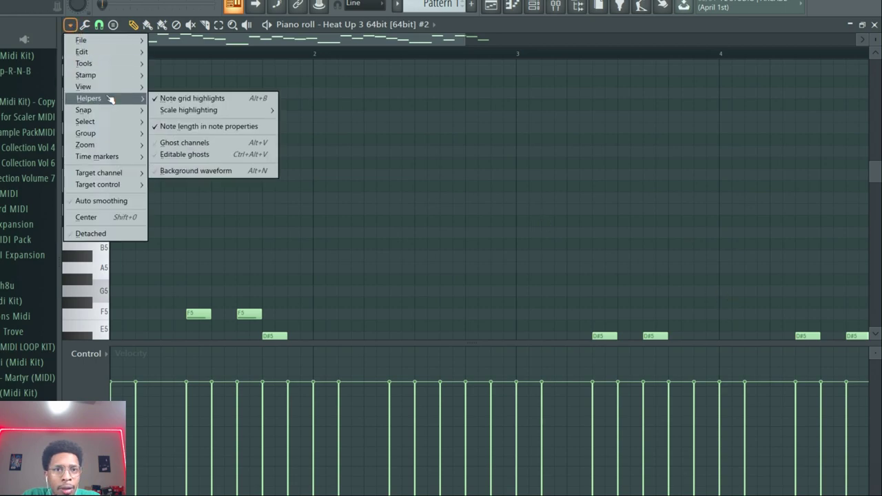
{"action": "mouse_move", "coordinate": [200, 111]}
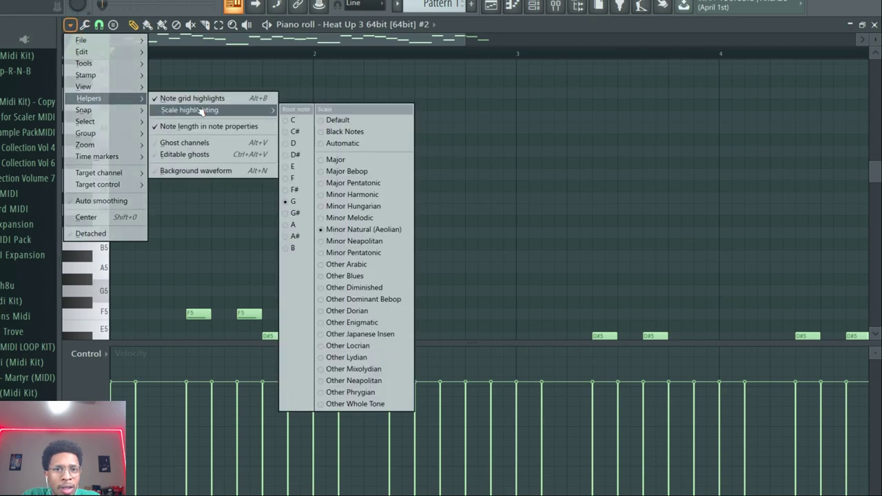
{"action": "left_click", "coordinate": [303, 121]}
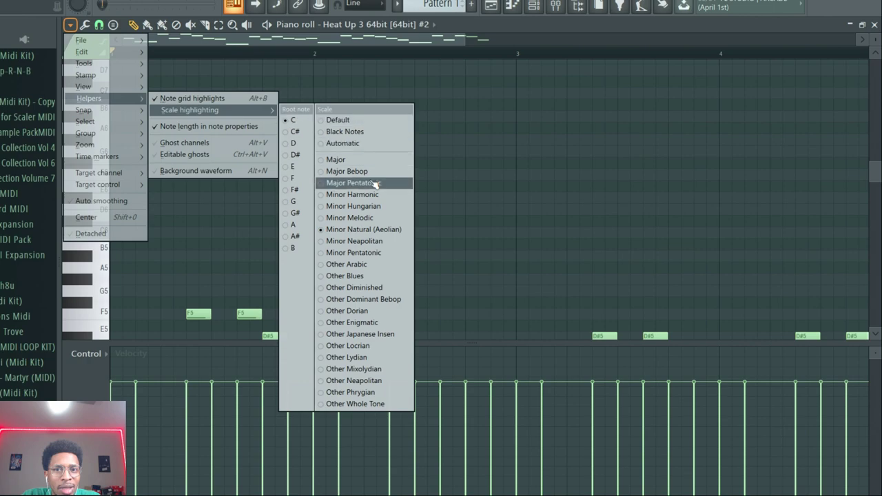
{"action": "left_click", "coordinate": [503, 24]}
Step: Lower the three off-key B4 notes to A#4 and play the melody back
{"action": "scroll", "coordinate": [437, 167], "scroll_direction": "down", "scroll_amount": 6}
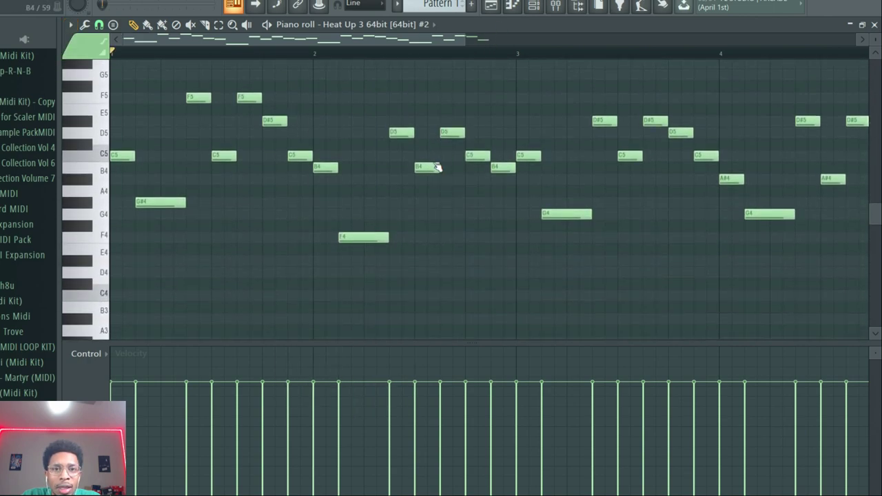
{"action": "right_click", "coordinate": [323, 167]}
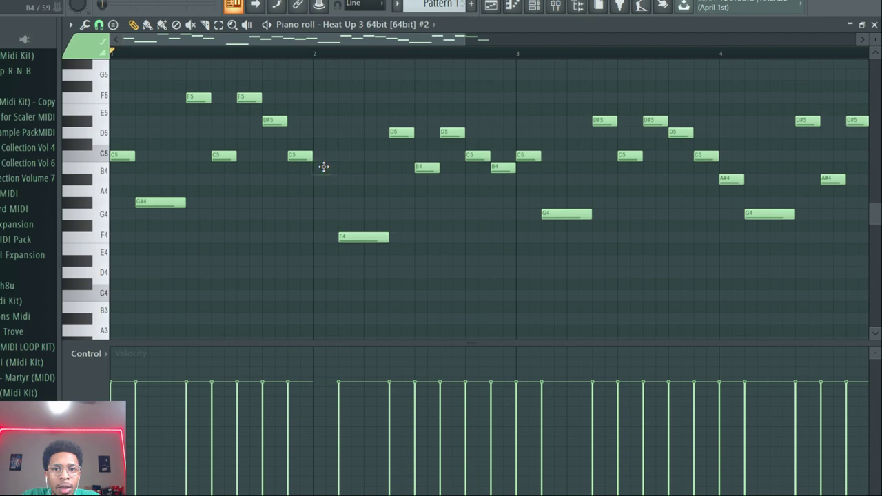
{"action": "key", "text": "ctrl+z"}
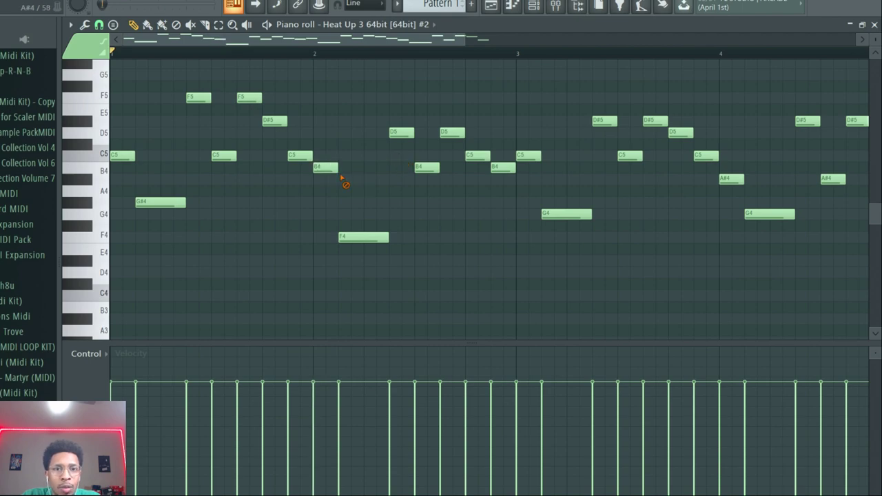
{"action": "left_click_drag", "start_coordinate": [311, 162], "coordinate": [508, 182]}
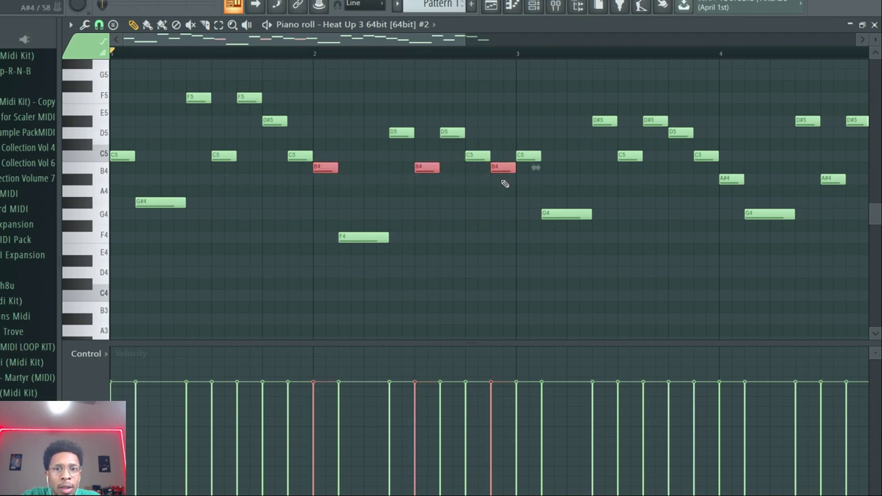
{"action": "key", "text": "shift+Down"}
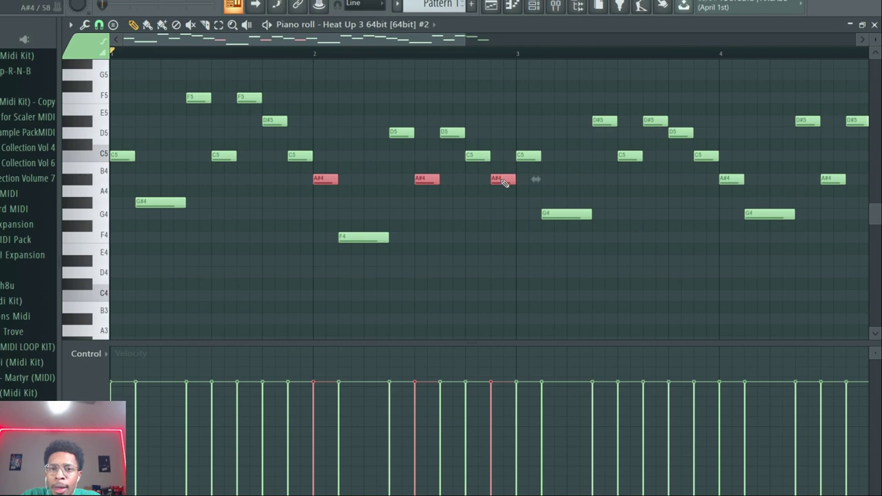
{"action": "left_click_drag", "start_coordinate": [476, 41], "coordinate": [577, 28]}
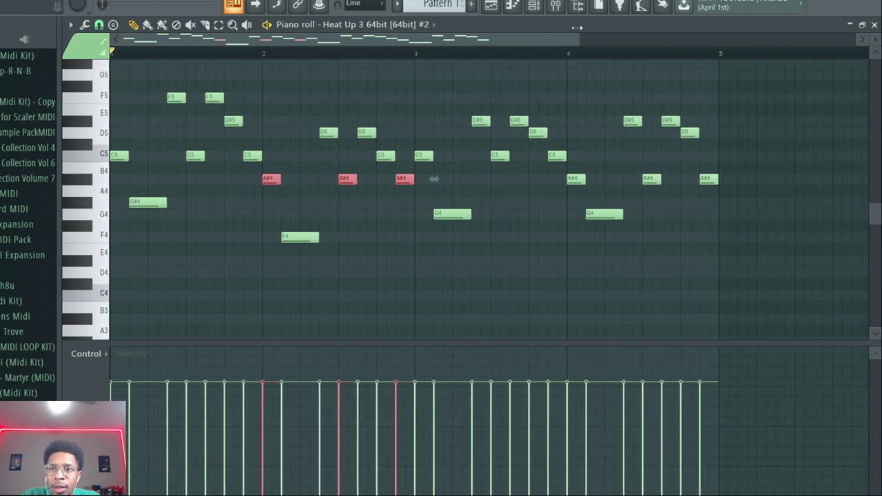
{"action": "key", "text": "space"}
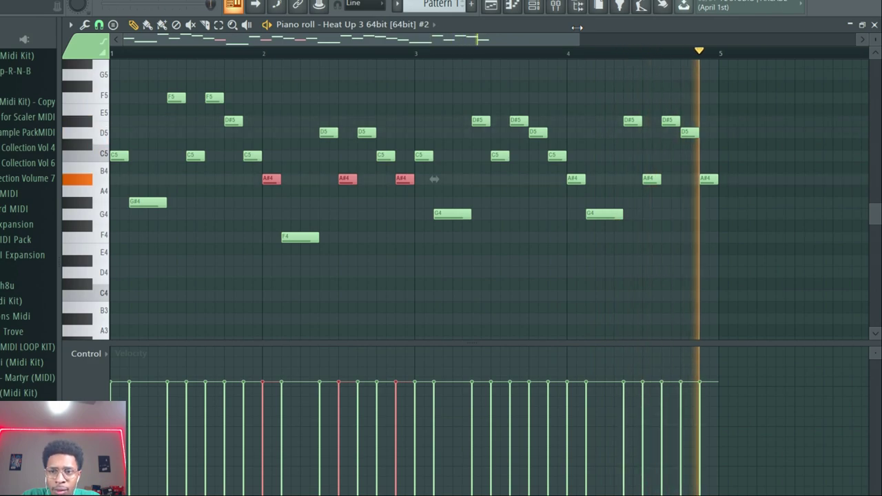
{"action": "key", "text": "space"}
Step: Load Melody 3 from Melody Sauce 2 onto Heat Up 3 #2 and lower its three B4 notes to A#4
{"action": "key", "text": "F6"}
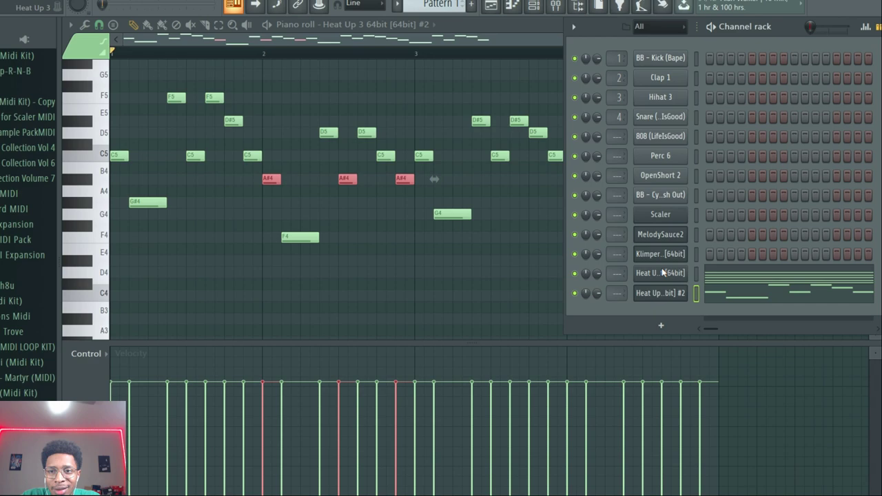
{"action": "left_click", "coordinate": [660, 234]}
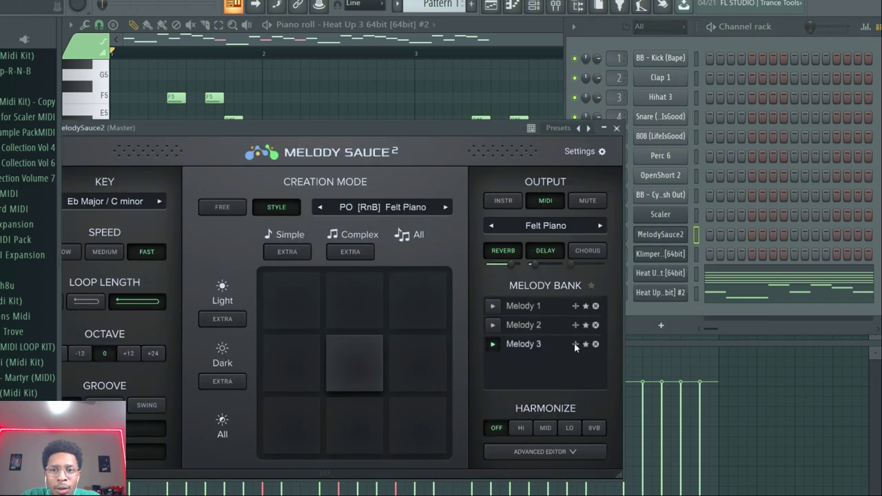
{"action": "left_click_drag", "start_coordinate": [574, 343], "coordinate": [662, 294]}
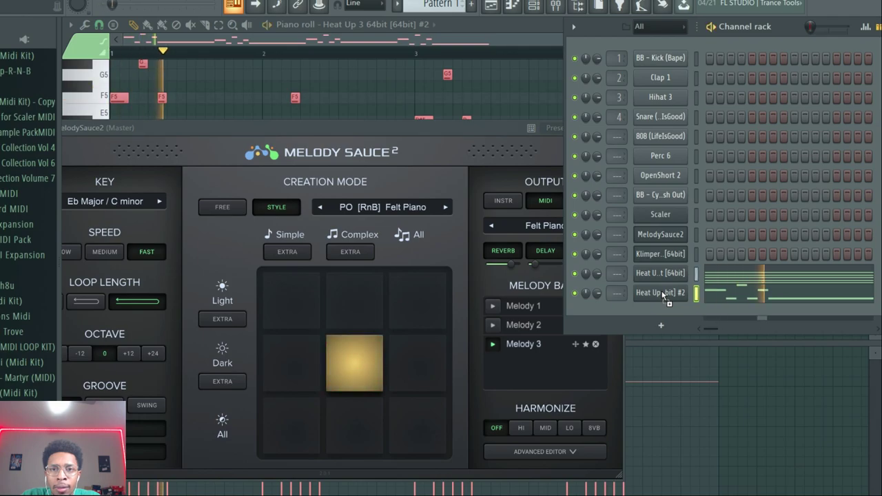
{"action": "left_click", "coordinate": [529, 24]}
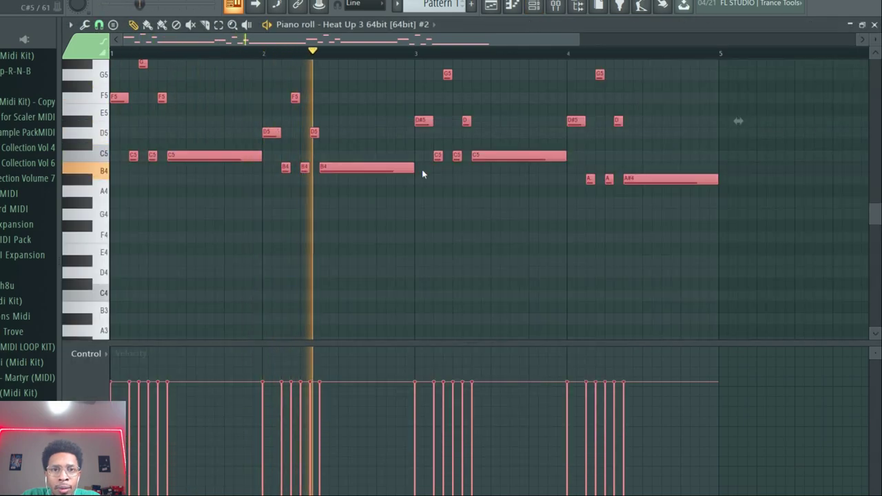
{"action": "key", "text": "space"}
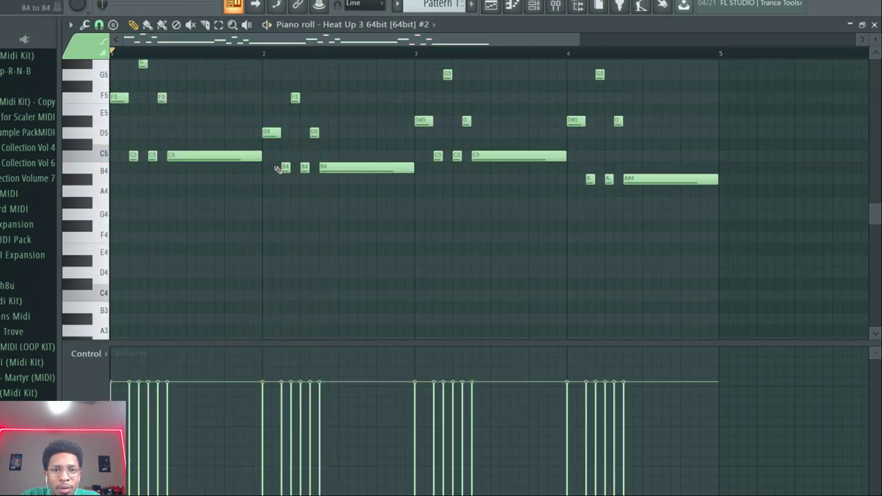
{"action": "left_click_drag", "start_coordinate": [275, 161], "coordinate": [381, 178]}
Step: Lower the last three bar-4 notes from C5 to A#4 while playing the melody back
{"action": "key", "text": "space"}
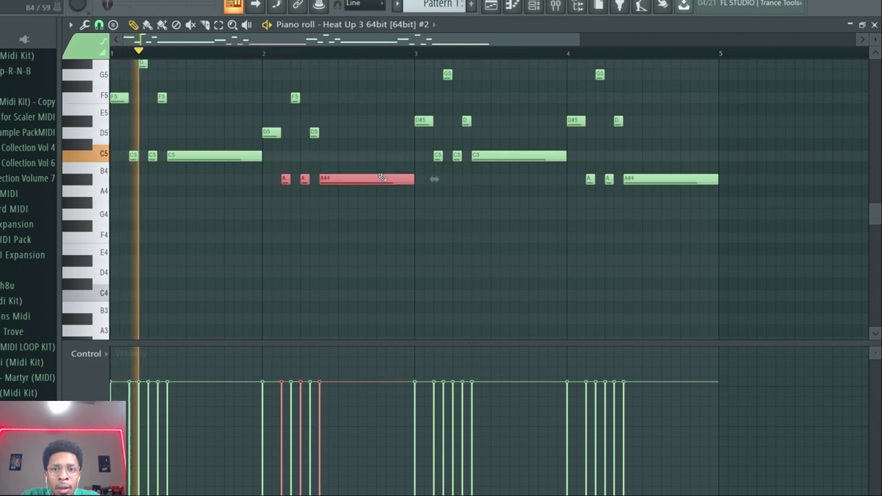
{"action": "scroll", "coordinate": [434, 232], "scroll_direction": "up", "scroll_amount": 3}
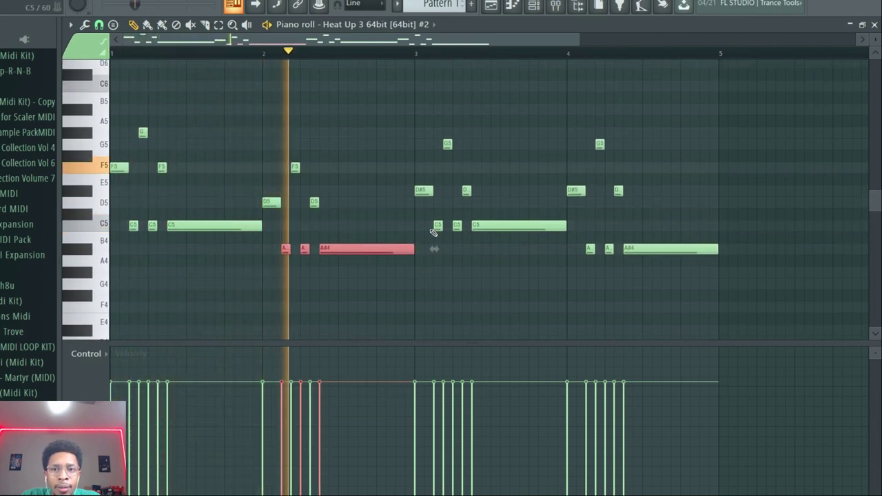
{"action": "left_click_drag", "start_coordinate": [580, 244], "coordinate": [687, 259]}
{"action": "key", "text": "Down"}
{"action": "key", "text": "Down"}
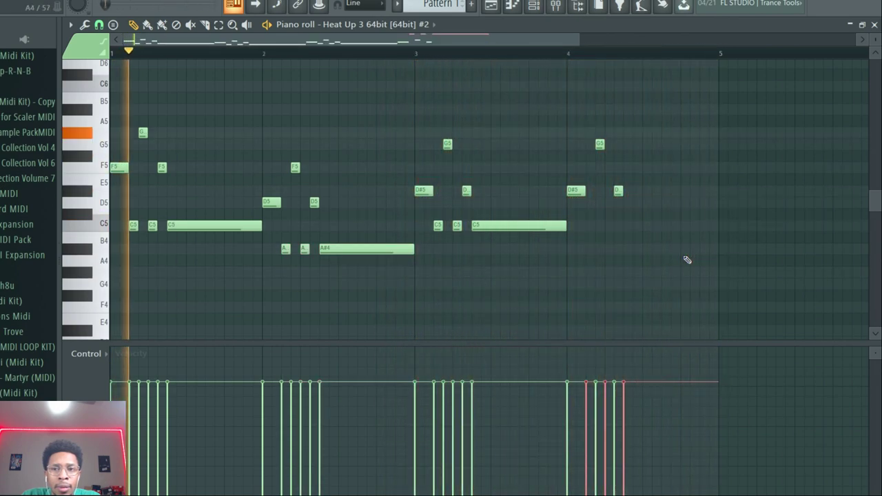
{"action": "key", "text": "Up"}
{"action": "key", "text": "Up"}
{"action": "key", "text": "Up"}
{"action": "key", "text": "Up"}
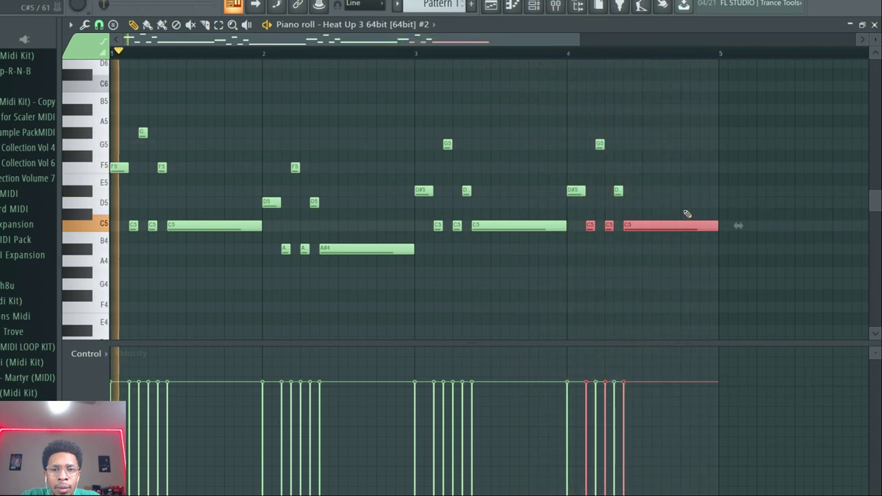
{"action": "key", "text": "Down"}
{"action": "key", "text": "Down"}
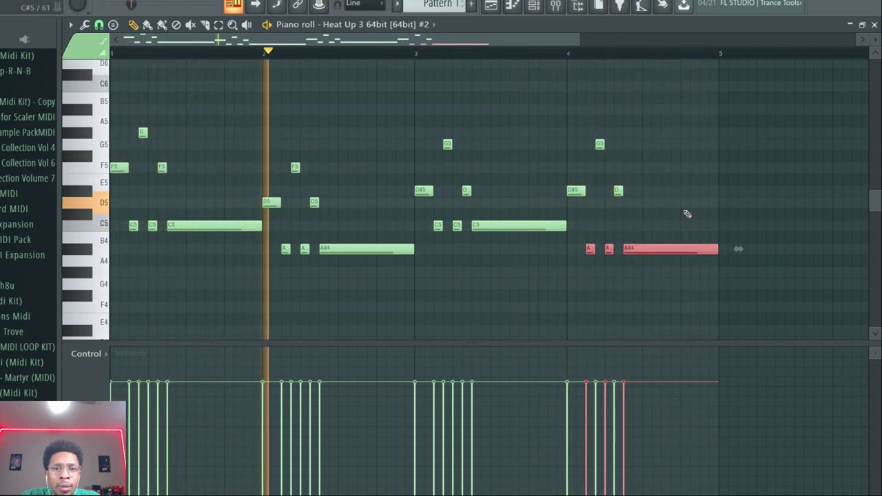
{"action": "key", "text": "space"}
{"action": "key", "text": "F6"}
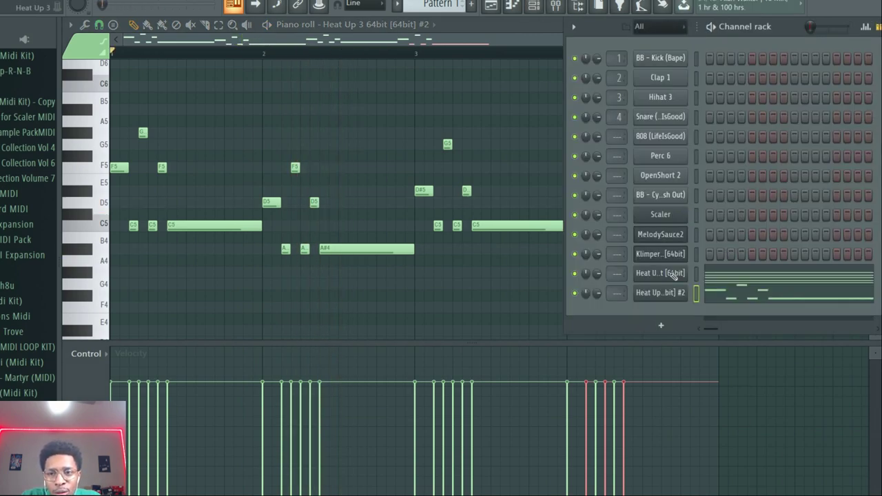
Step: Load Melody 2 onto Heat Up 3 #2 and shift its three bar-2 B4 notes down to A#4
{"action": "left_click", "coordinate": [661, 234]}
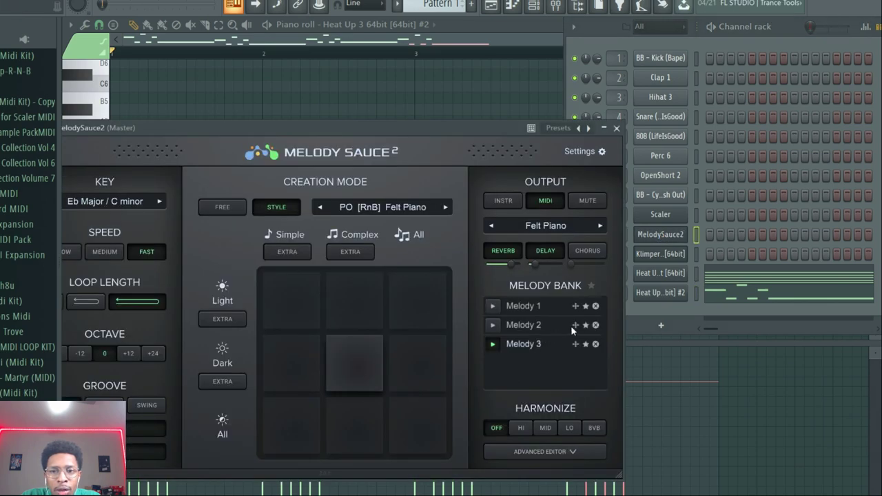
{"action": "left_click_drag", "start_coordinate": [573, 325], "coordinate": [725, 293]}
{"action": "left_click_drag", "start_coordinate": [254, 233], "coordinate": [406, 251]}
{"action": "key", "text": "shift+Down"}
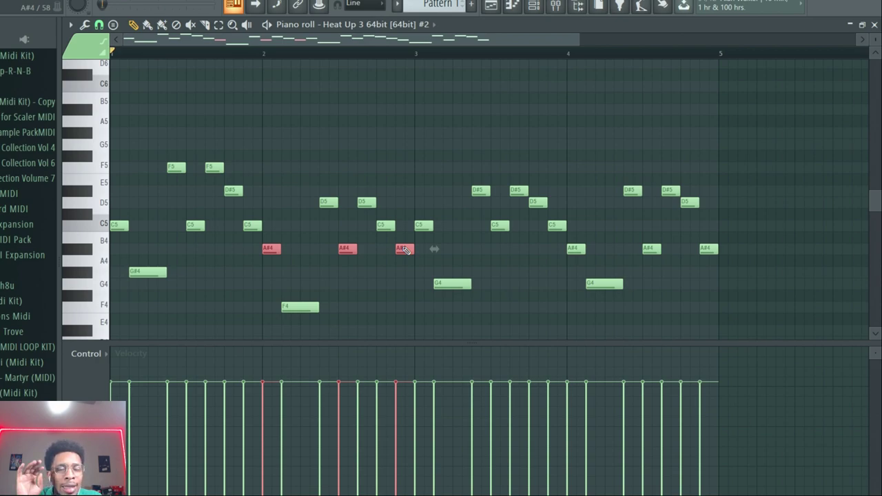
Step: Play the corrected Melody 2, stop it, and return to the channel rack
{"action": "key", "text": "space"}
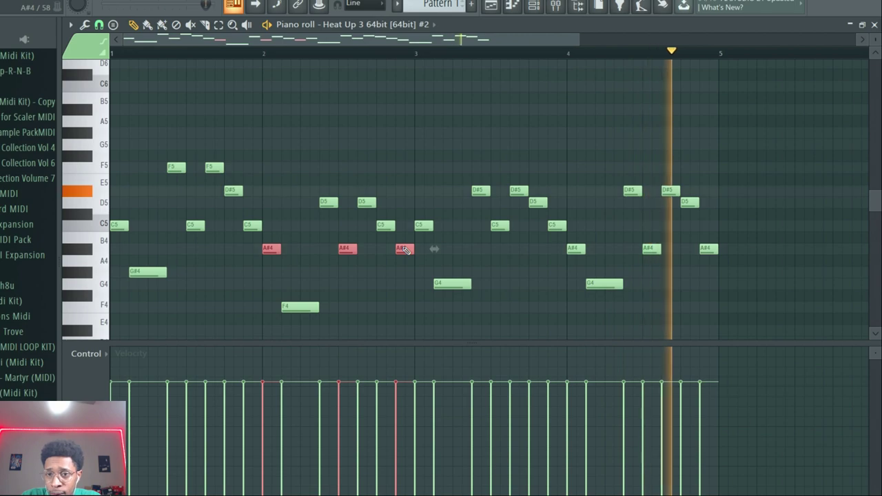
{"action": "key", "text": "space"}
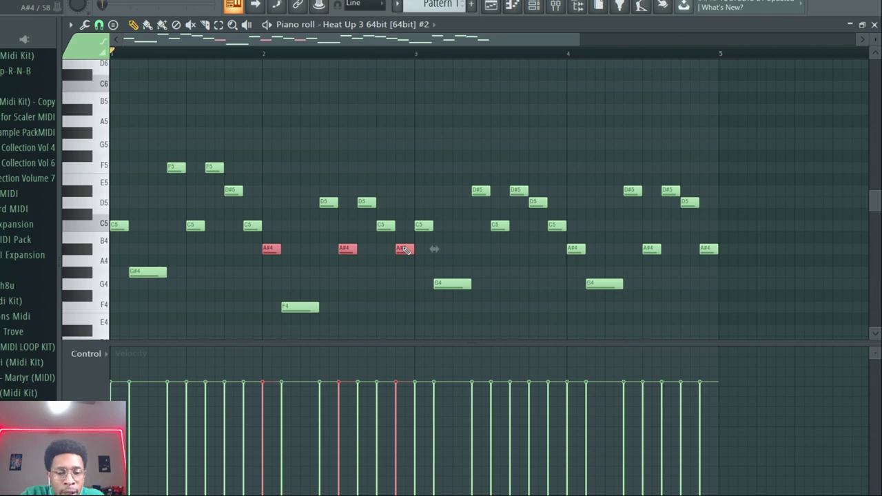
{"action": "key", "text": "F6"}
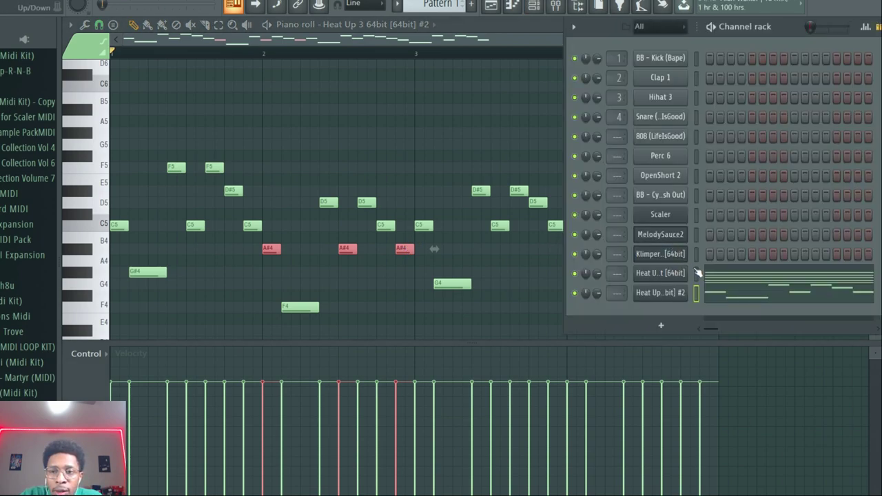
Step: Move the two Heat Up channels to the top of the channel rack
{"action": "right_click", "coordinate": [699, 297]}
{"action": "left_click_drag", "start_coordinate": [699, 279], "coordinate": [699, 295]}
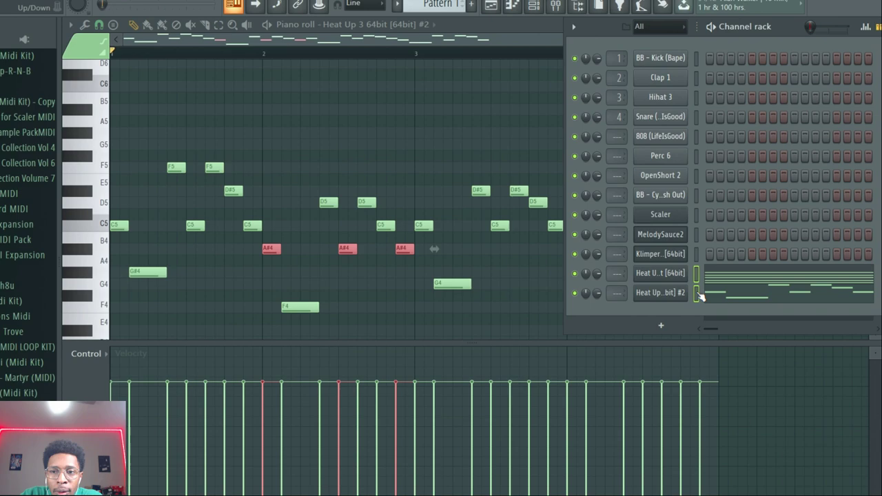
{"action": "key", "text": "alt+Up"}
{"action": "key", "text": "alt+Up"}
{"action": "key", "text": "alt+Up"}
{"action": "key", "text": "alt+Up"}
{"action": "key", "text": "alt+Up"}
{"action": "key", "text": "alt+Up"}
{"action": "key", "text": "alt+Up"}
{"action": "key", "text": "alt+Up"}
{"action": "key", "text": "alt+Up"}
{"action": "key", "text": "alt+Up"}
{"action": "key", "text": "alt+Up"}
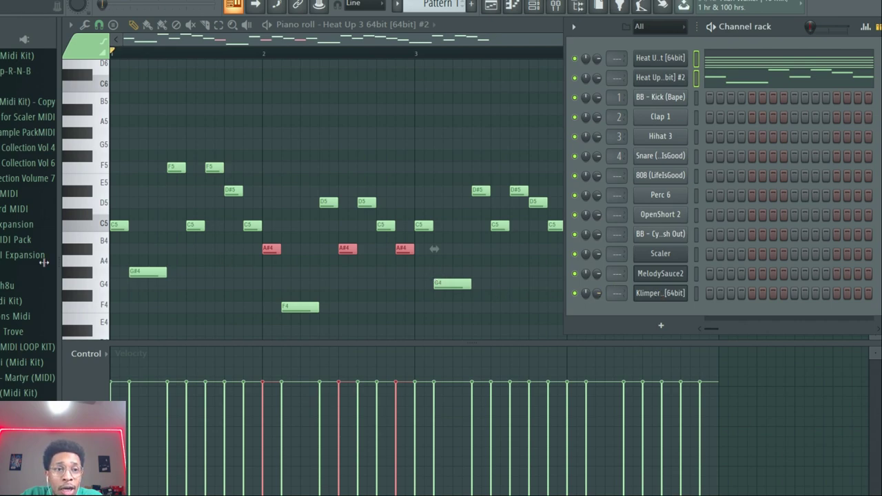
Step: Load clap, hi-hat and kick MIDI patterns onto Clap 1, Hihat 3 and BB - Kick (Bape), then play
{"action": "scroll", "coordinate": [38, 274], "scroll_direction": "up", "scroll_amount": 2}
{"action": "scroll", "coordinate": [38, 275], "scroll_direction": "up", "scroll_amount": 5}
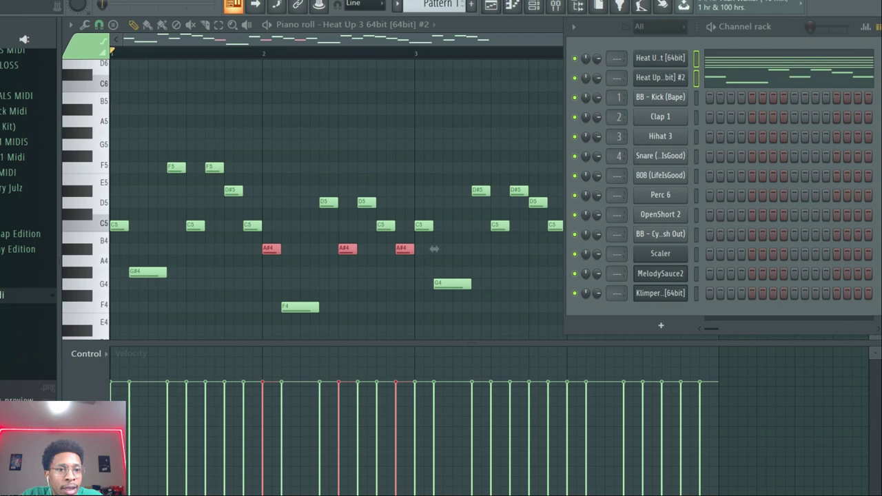
{"action": "left_click_drag", "start_coordinate": [7, 368], "coordinate": [652, 119]}
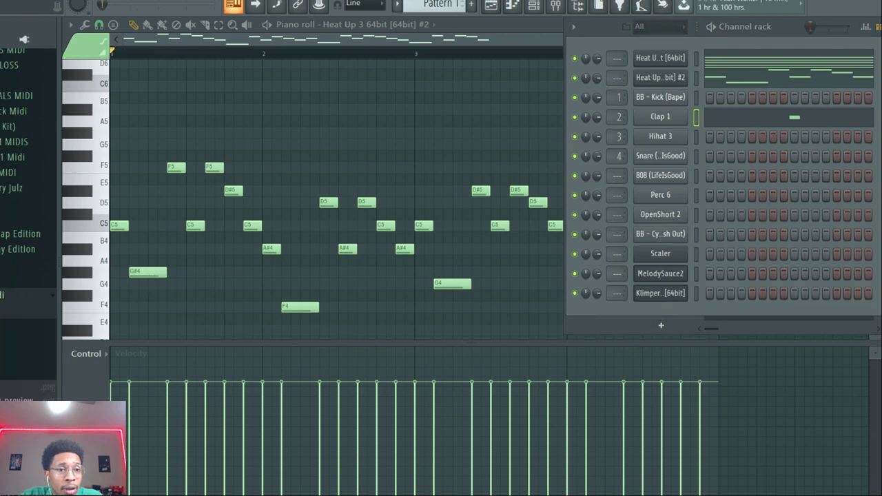
{"action": "scroll", "coordinate": [28, 276], "scroll_direction": "down", "scroll_amount": 3}
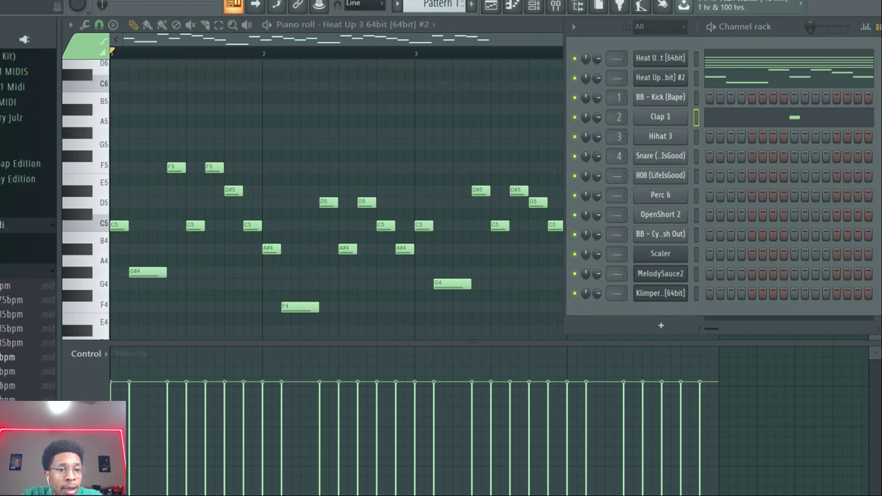
{"action": "left_click_drag", "start_coordinate": [20, 329], "coordinate": [577, 148]}
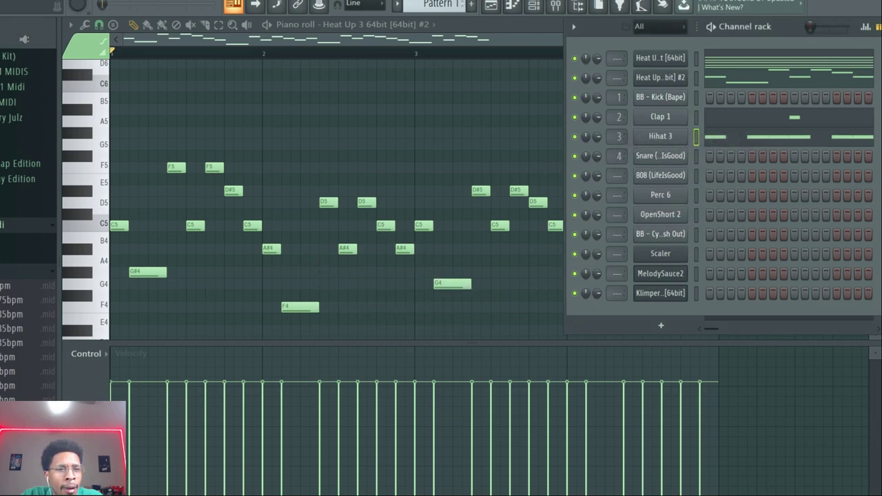
{"action": "scroll", "coordinate": [18, 276], "scroll_direction": "down", "scroll_amount": 3}
{"action": "scroll", "coordinate": [29, 345], "scroll_direction": "up", "scroll_amount": 3}
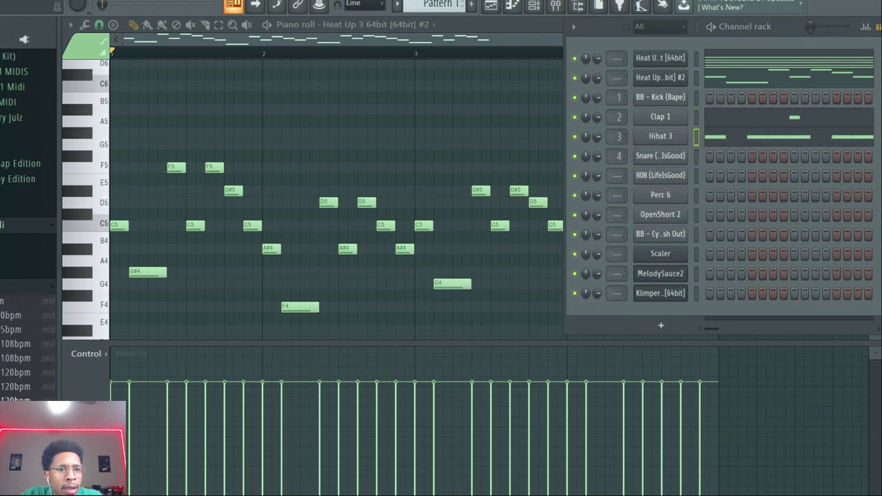
{"action": "left_click_drag", "start_coordinate": [28, 344], "coordinate": [655, 100]}
{"action": "key", "text": "space"}
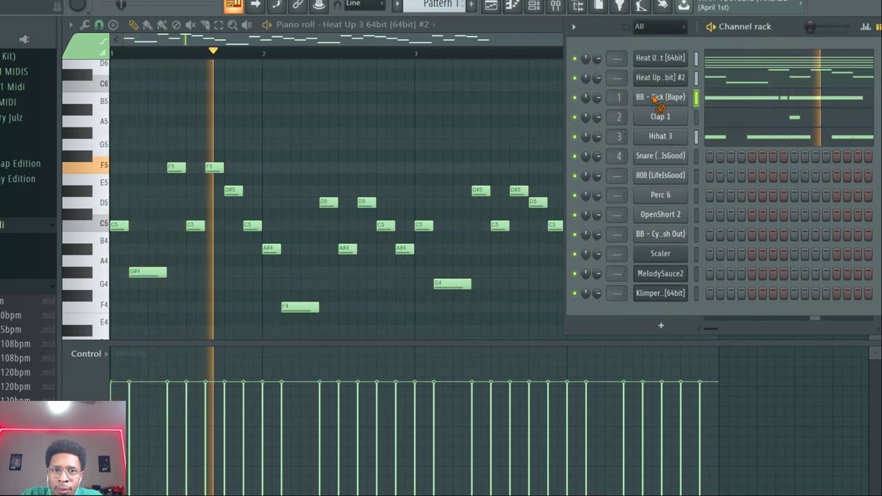
Step: Loop melody bars 1–4, swap in the 10 Bricks 8 Kick pattern on BB - Kick (Bape), then stop
{"action": "left_click", "coordinate": [461, 21]}
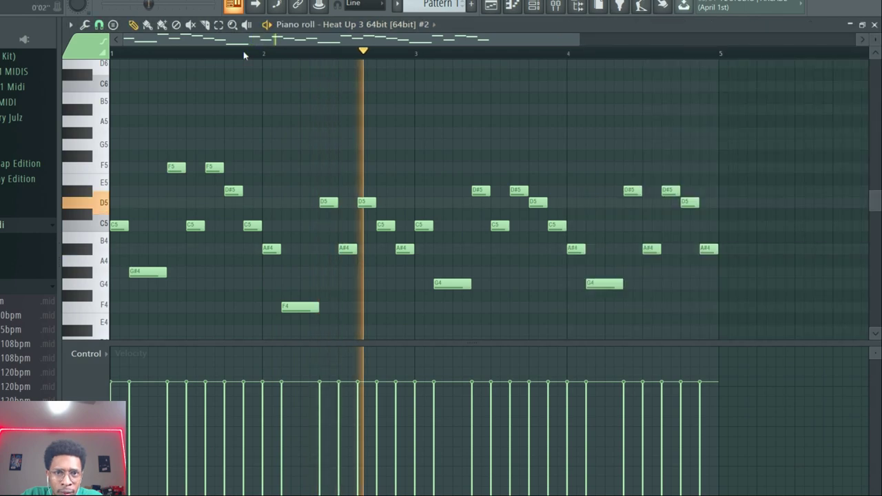
{"action": "left_click_drag", "start_coordinate": [111, 51], "coordinate": [716, 80]}
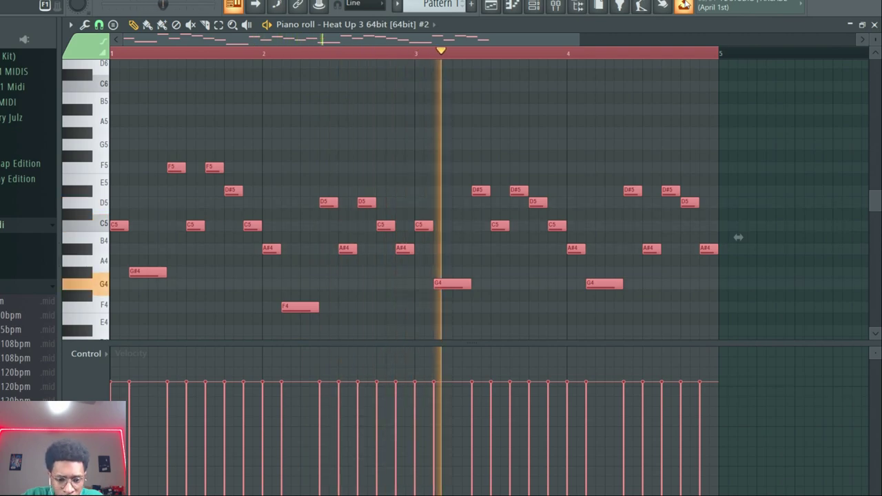
{"action": "key", "text": "F6"}
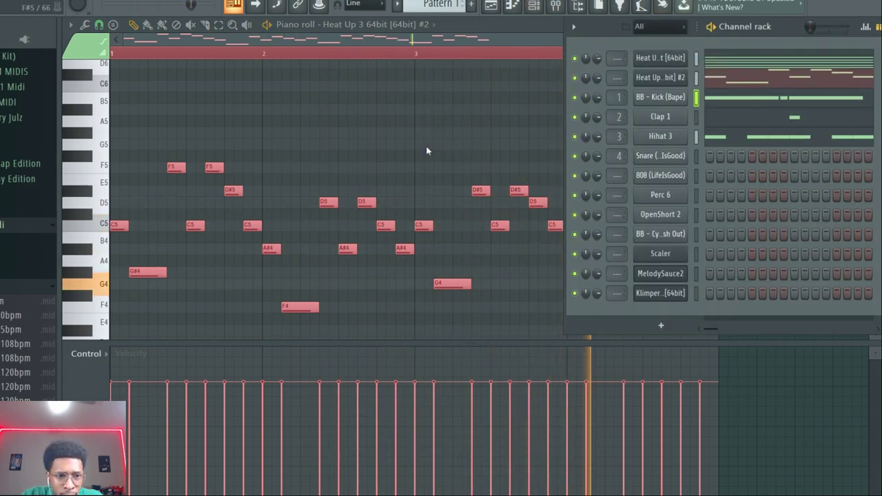
{"action": "left_click_drag", "start_coordinate": [28, 372], "coordinate": [655, 101]}
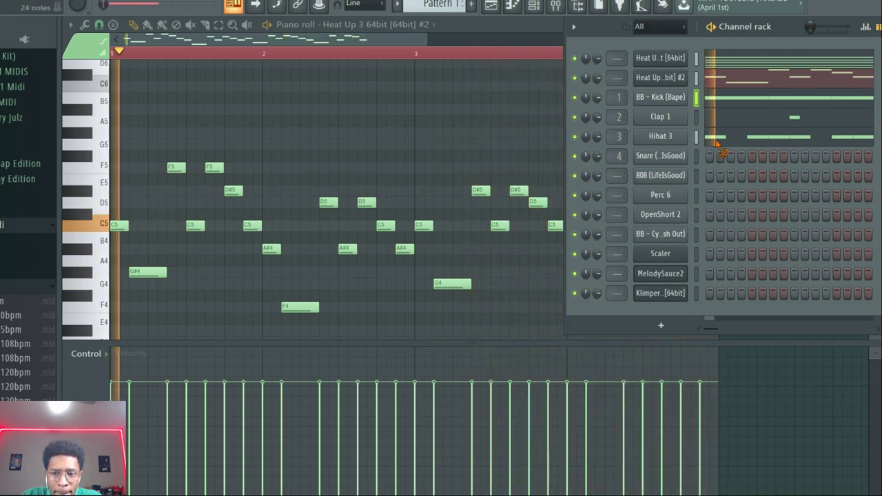
{"action": "key", "text": "space"}
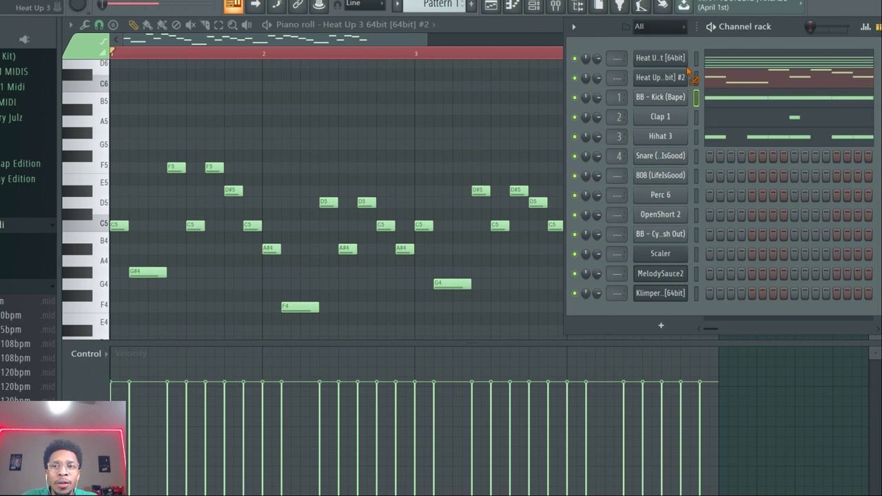
Step: Mute the first Heat Up channel, clone it into Heat Up 3 #3, and open Klimper
{"action": "left_click", "coordinate": [574, 59]}
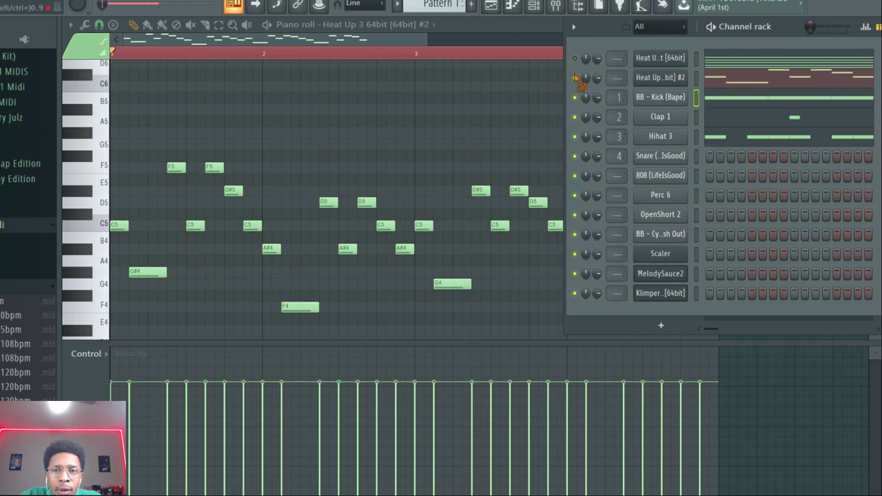
{"action": "right_click", "coordinate": [673, 61]}
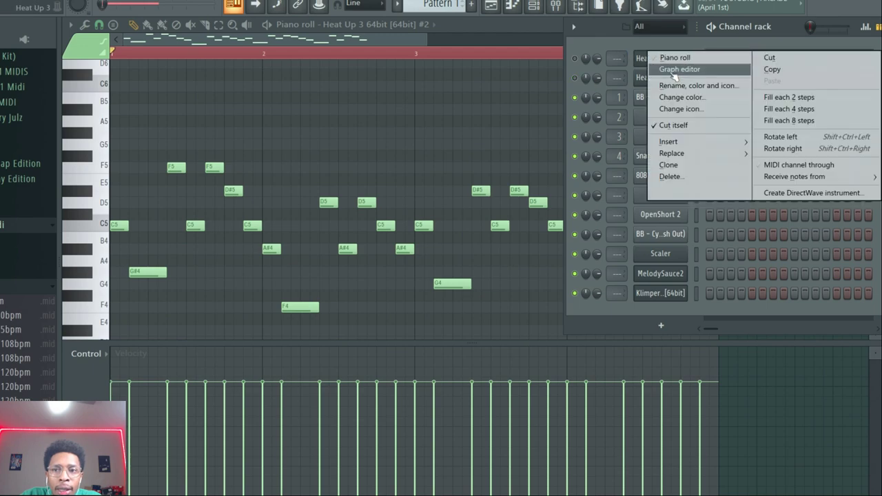
{"action": "left_click", "coordinate": [686, 166]}
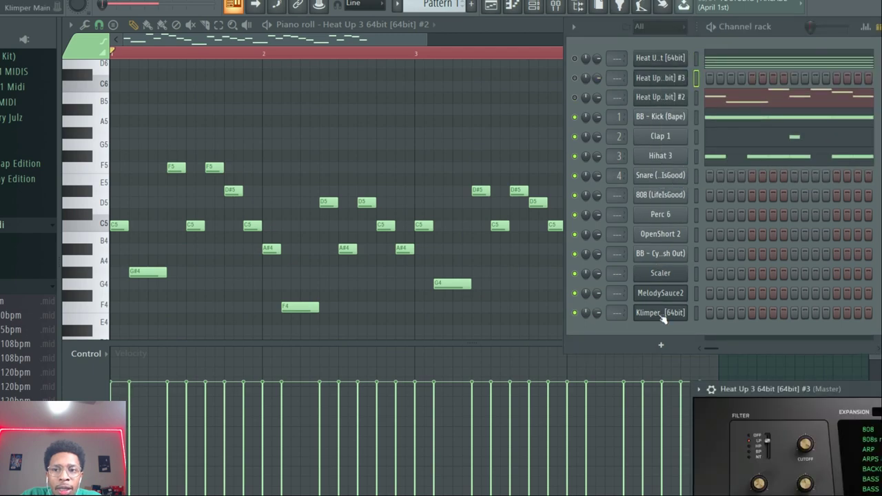
{"action": "left_click", "coordinate": [662, 313]}
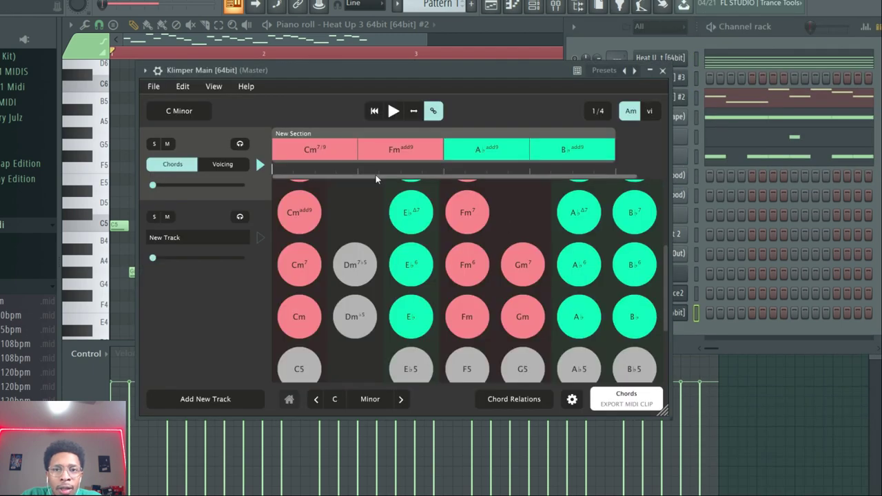
Step: Audition the Cmadd9, Dm7♭5, E♭6 and Fm6 chords and turn up the chords track level
{"action": "left_click", "coordinate": [296, 212]}
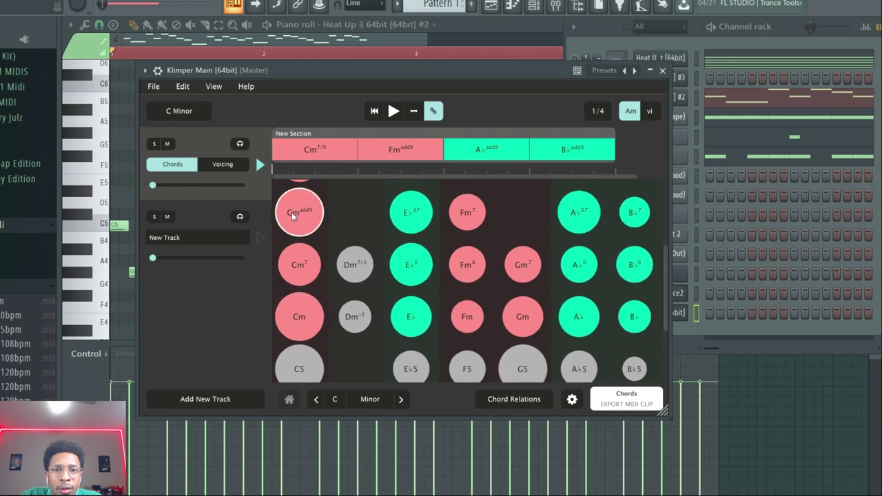
{"action": "left_click_drag", "start_coordinate": [153, 185], "coordinate": [230, 190]}
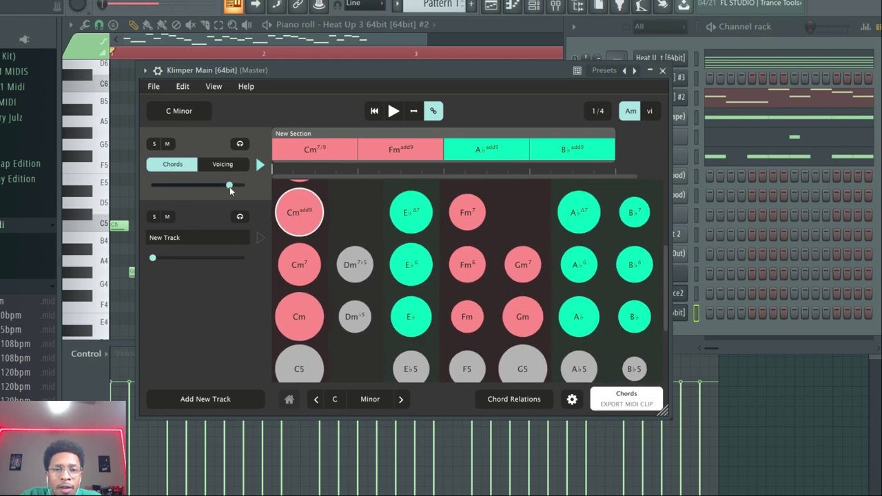
{"action": "left_click", "coordinate": [284, 220]}
{"action": "left_click", "coordinate": [356, 264]}
{"action": "left_click", "coordinate": [418, 268]}
{"action": "left_click", "coordinate": [464, 267]}
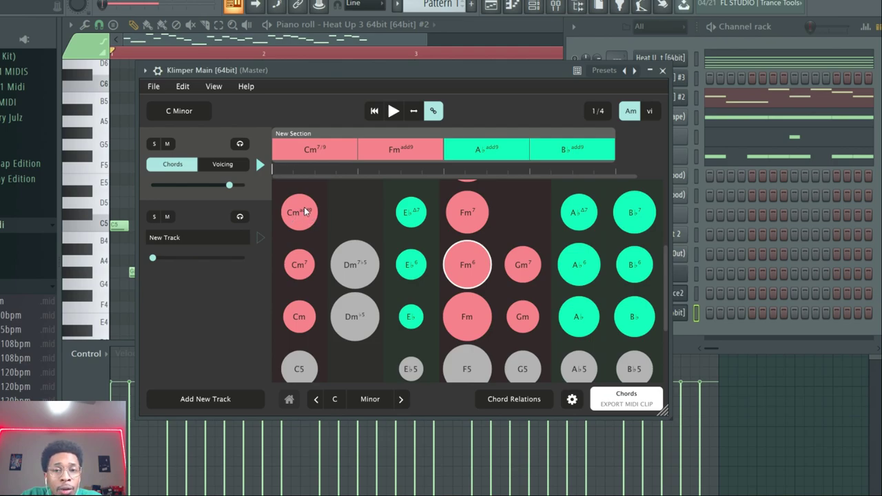
Step: Toggle roman-numeral labels, audition Cmadd9, Gm7, Fm6 and E♭6, then show the progression as notes
{"action": "left_click", "coordinate": [650, 112]}
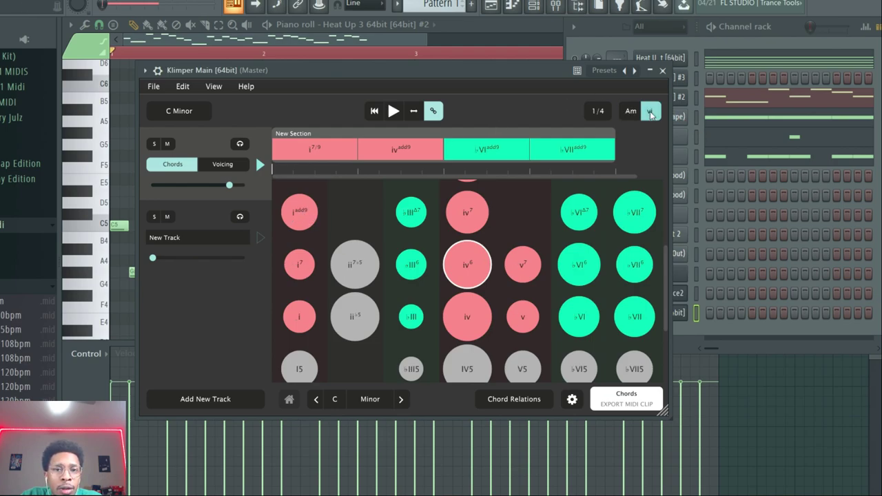
{"action": "left_click", "coordinate": [631, 111]}
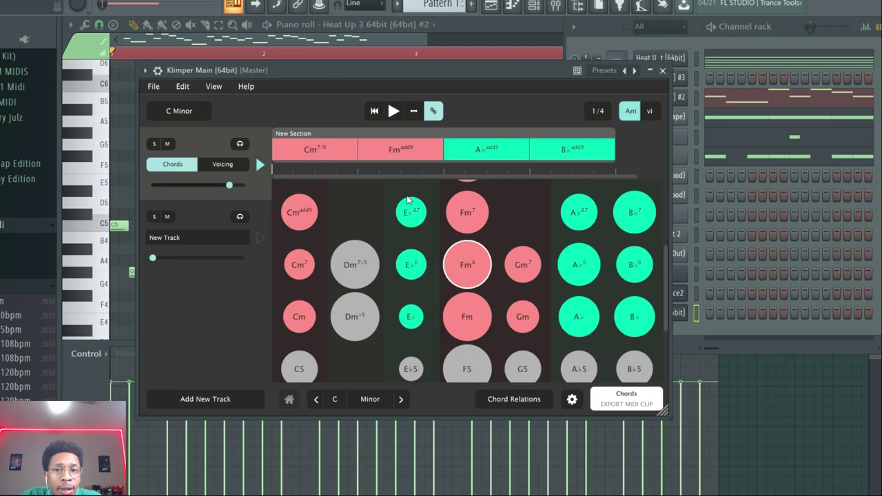
{"action": "left_click", "coordinate": [303, 215]}
{"action": "left_click", "coordinate": [516, 262]}
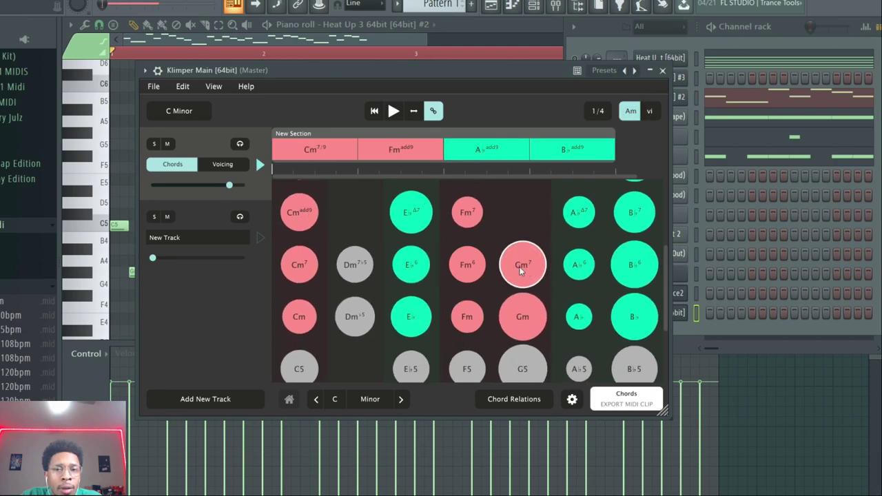
{"action": "left_click", "coordinate": [464, 275]}
{"action": "left_click", "coordinate": [415, 266]}
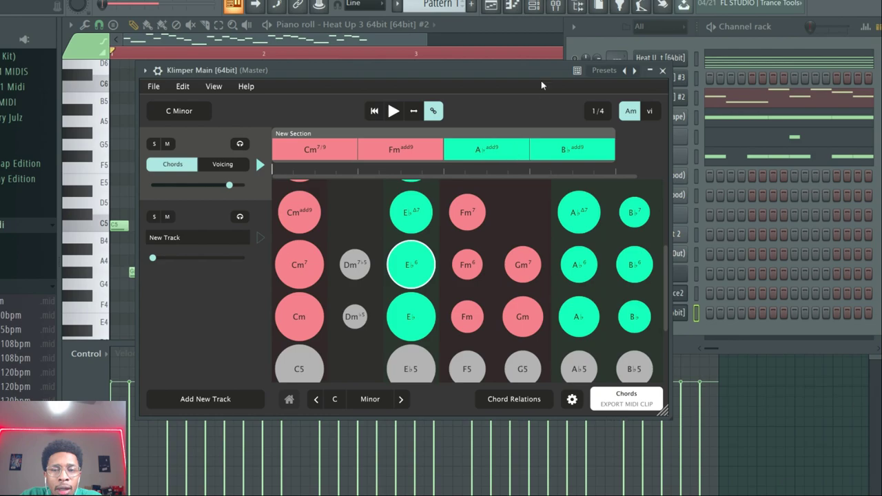
{"action": "left_click_drag", "start_coordinate": [541, 81], "coordinate": [536, 97]}
{"action": "left_click", "coordinate": [209, 227]}
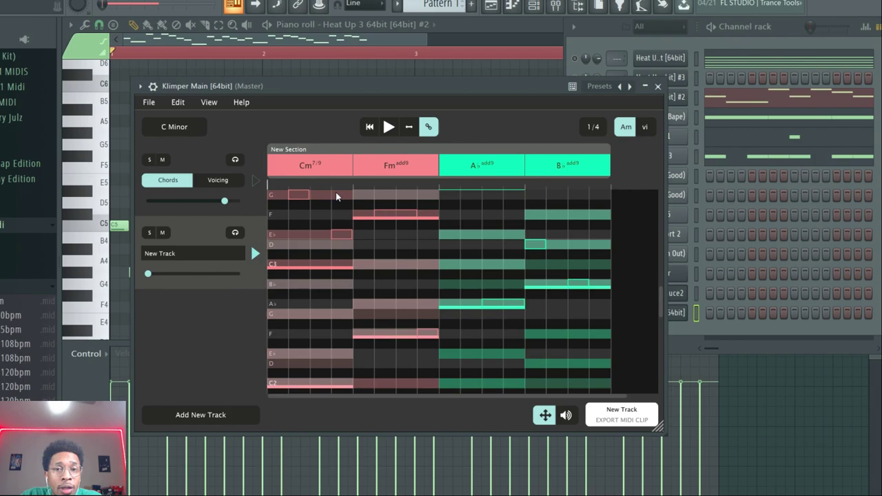
Step: Keep the key at C Minor and start the beat playing with the Klimper chords
{"action": "left_click", "coordinate": [184, 136]}
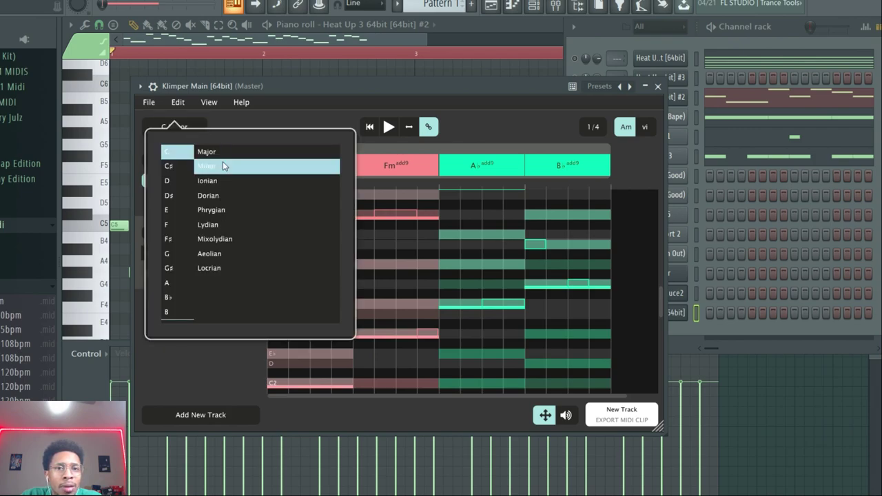
{"action": "left_click", "coordinate": [233, 124]}
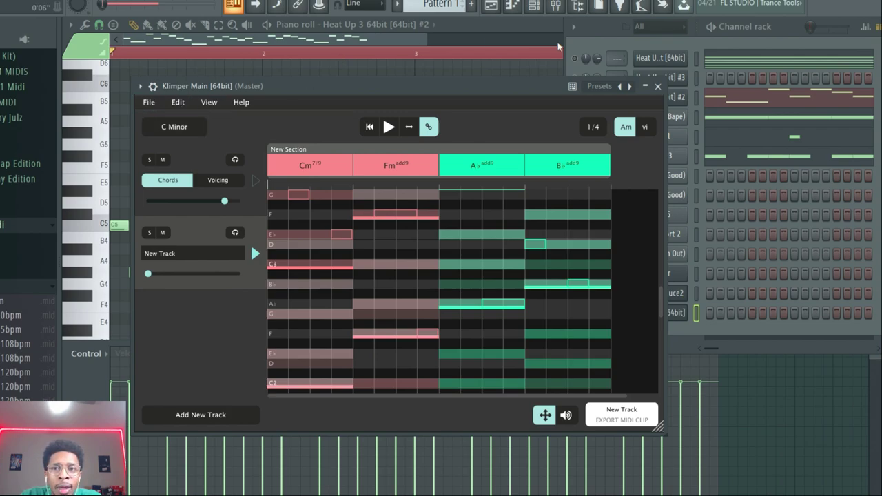
{"action": "left_click", "coordinate": [586, 46]}
{"action": "key", "text": "space"}
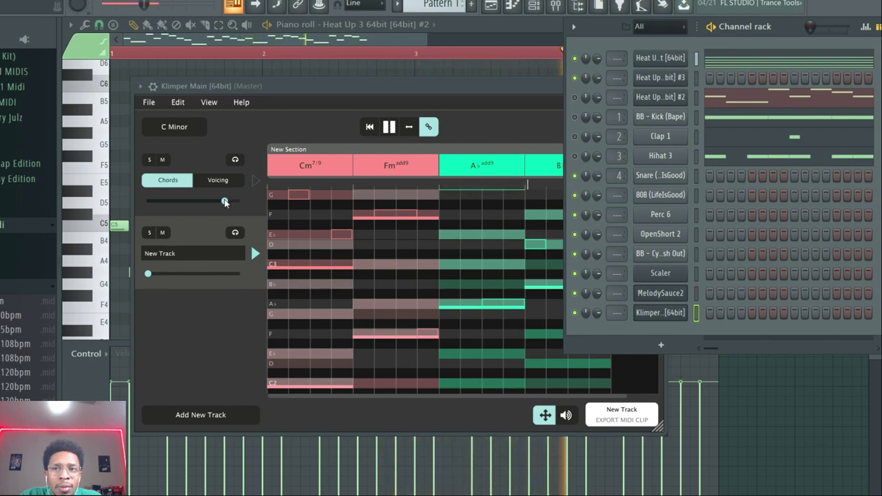
Step: Drag Klimper's Chords slider to its minimum and stop playback
{"action": "left_click", "coordinate": [224, 202]}
{"action": "left_click_drag", "start_coordinate": [224, 202], "coordinate": [147, 202]}
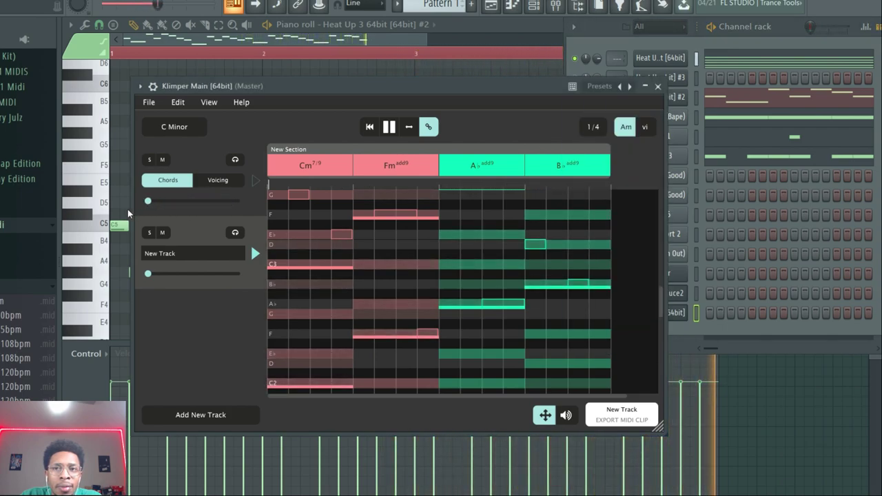
{"action": "left_click", "coordinate": [611, 45]}
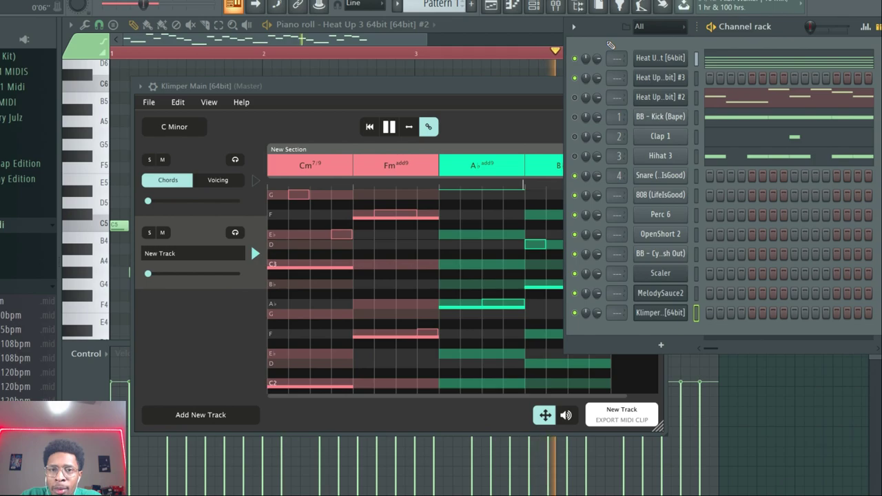
{"action": "key", "text": "space"}
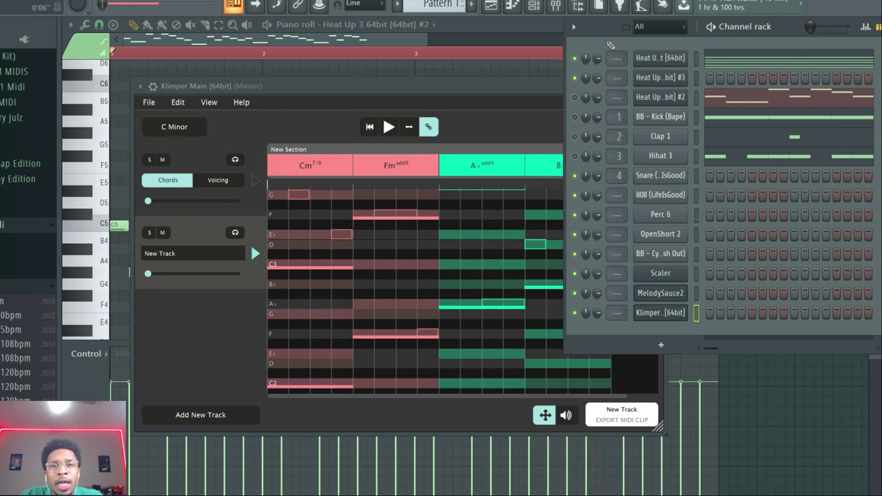